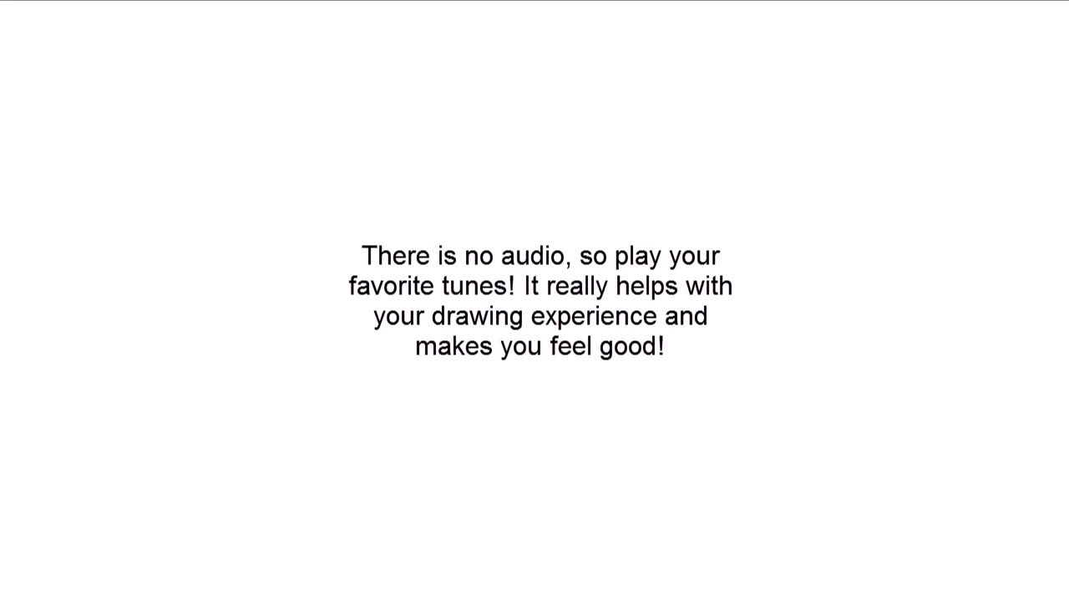
# Sketch a light Dull Conte stroke across the top of the canvas and extend it
pyautogui.moveTo(348, 72); pyautogui.dragTo(662, 83)
pyautogui.moveTo(507, 73)
pyautogui.mouseDown()
pyautogui.moveTo(725, 75)
pyautogui.moveTo(385, 79)
pyautogui.moveTo(343, 264)
pyautogui.mouseUp()
# Sketch the left, right and bottom sides of the light guide square
pyautogui.moveTo(344, 154); pyautogui.dragTo(363, 435)
pyautogui.moveTo(745, 80); pyautogui.dragTo(749, 416)
pyautogui.moveTo(345, 308)
pyautogui.mouseDown()
pyautogui.moveTo(351, 444)
pyautogui.moveTo(747, 462)
pyautogui.mouseUp()
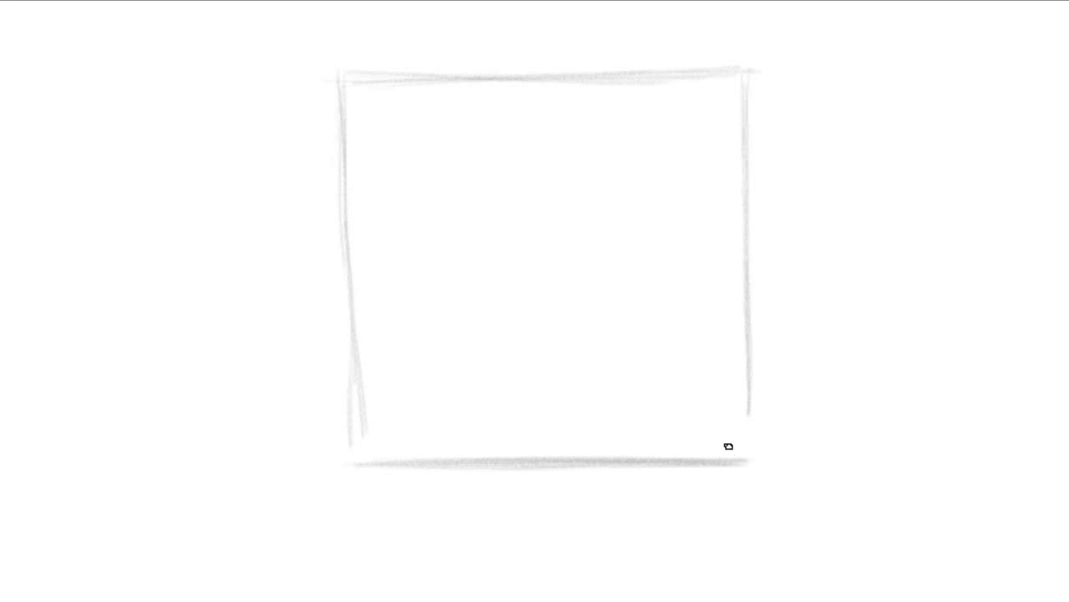
pyautogui.moveTo(749, 408); pyautogui.dragTo(750, 449)
# Retrace the square's left, right and top edges to darken them
pyautogui.moveTo(348, 216); pyautogui.dragTo(355, 454)
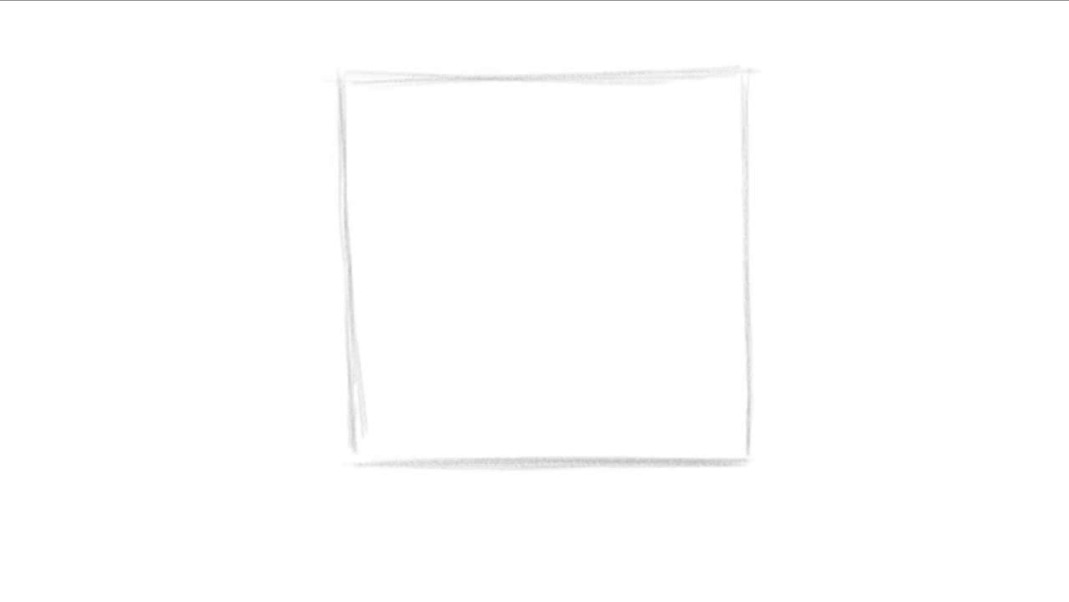
pyautogui.moveTo(746, 117); pyautogui.dragTo(743, 408)
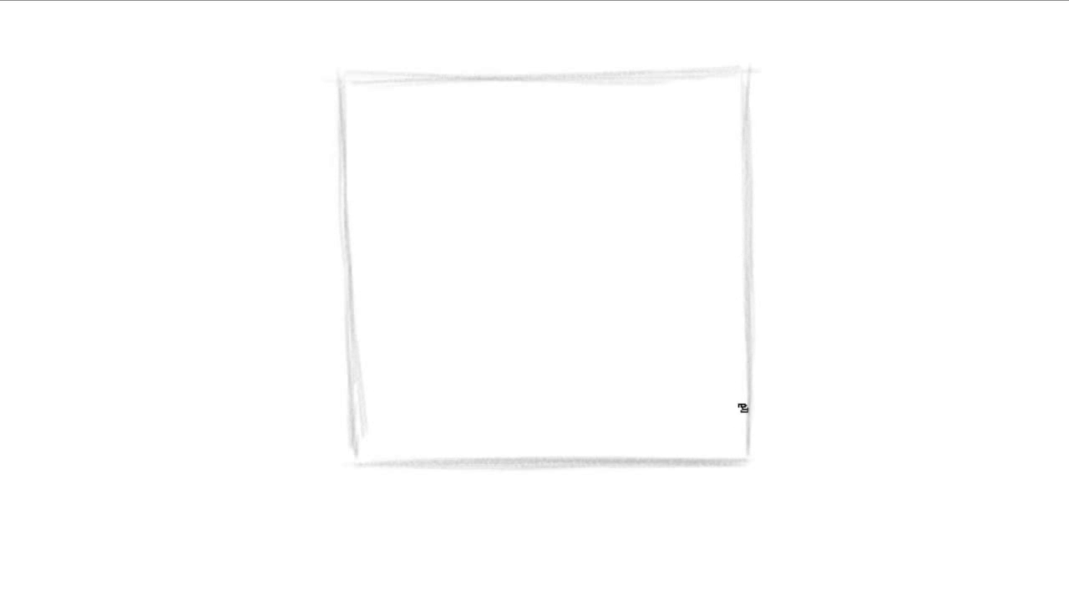
pyautogui.moveTo(745, 334); pyautogui.dragTo(746, 451)
pyautogui.moveTo(745, 413); pyautogui.dragTo(748, 454)
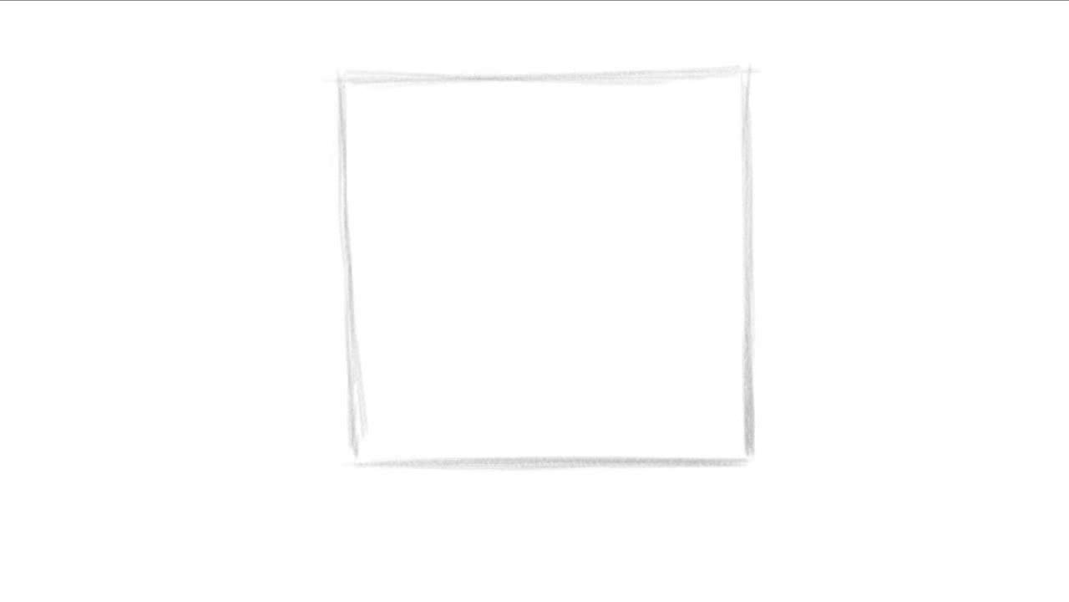
pyautogui.moveTo(360, 81); pyautogui.dragTo(742, 78)
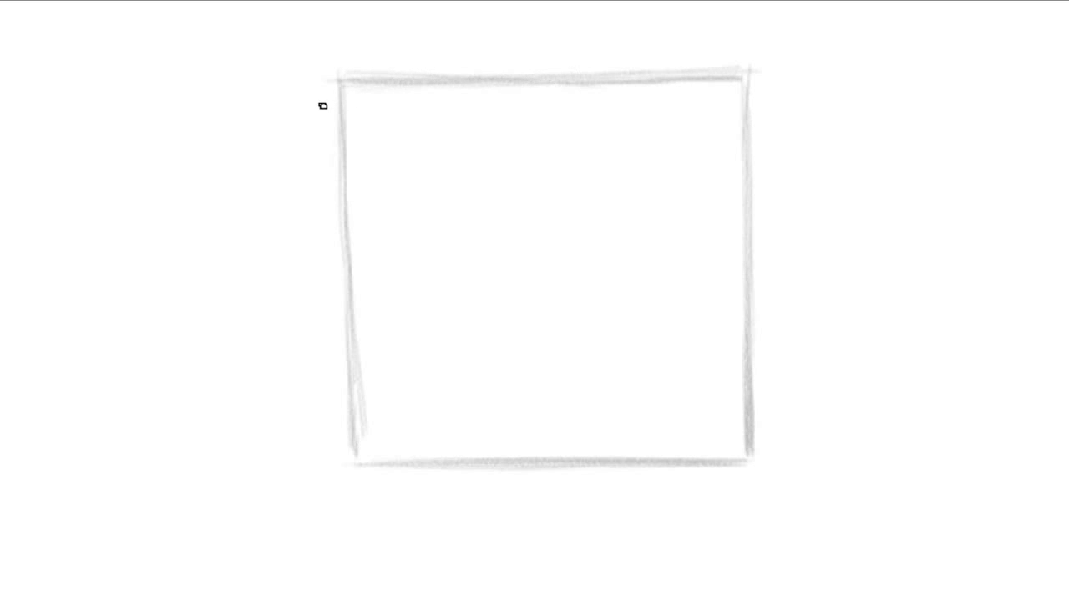
pyautogui.moveTo(329, 255); pyautogui.dragTo(330, 341)
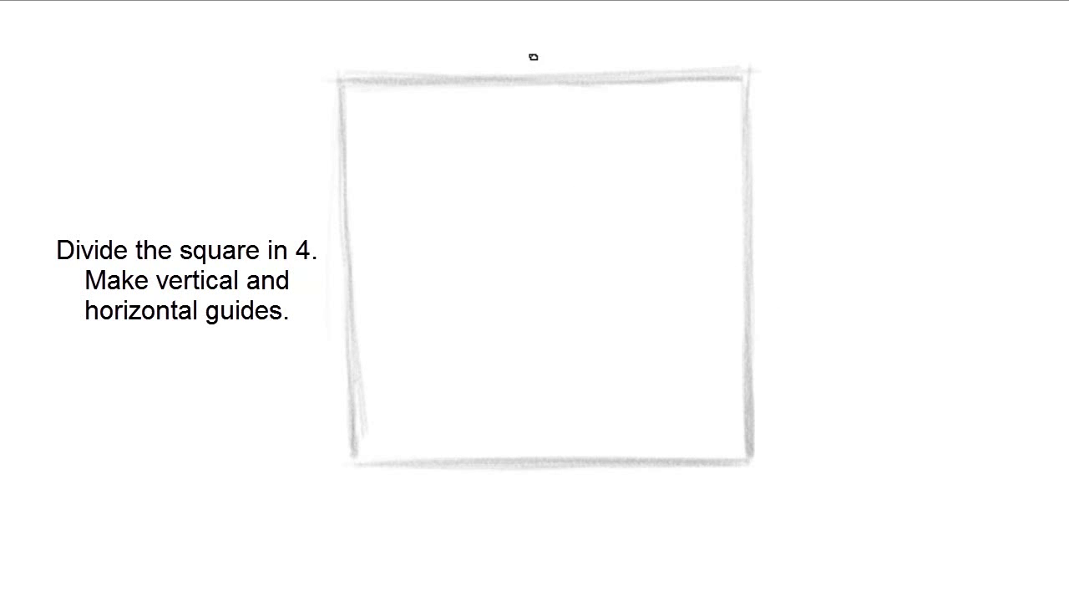
# Draw vertical and horizontal centre guides that quarter the square
pyautogui.moveTo(539, 126); pyautogui.dragTo(548, 317)
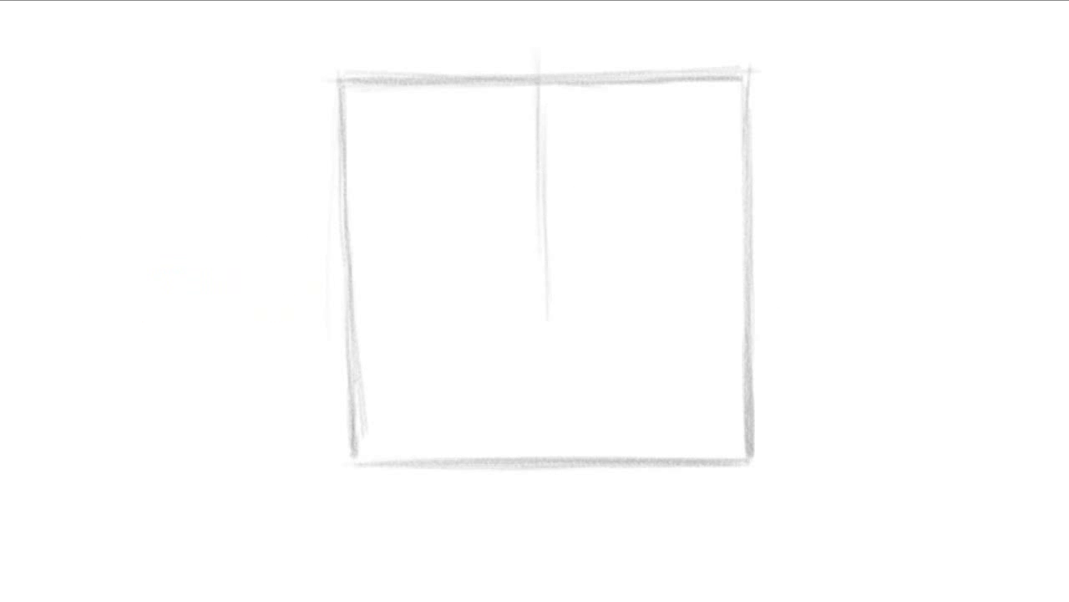
pyautogui.moveTo(551, 422); pyautogui.dragTo(550, 460)
pyautogui.moveTo(315, 277); pyautogui.dragTo(770, 270)
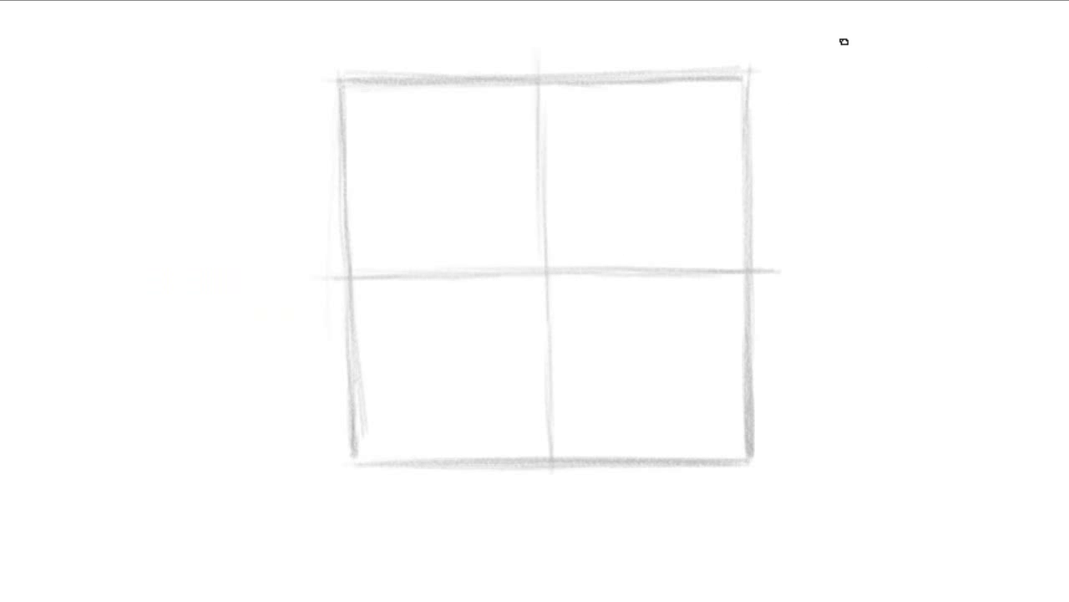
# Handwrite the note 'Dull Conte' at the top right of the canvas
pyautogui.moveTo(839, 31); pyautogui.dragTo(841, 64)
pyautogui.moveTo(863, 39); pyautogui.dragTo(885, 61)
pyautogui.moveTo(898, 25); pyautogui.dragTo(899, 62)
pyautogui.moveTo(908, 24)
pyautogui.mouseDown()
pyautogui.moveTo(909, 58)
pyautogui.moveTo(869, 100)
pyautogui.mouseUp()
pyautogui.moveTo(879, 87); pyautogui.dragTo(906, 101)
pyautogui.moveTo(922, 68)
pyautogui.mouseDown()
pyautogui.moveTo(929, 104)
pyautogui.moveTo(976, 97)
pyautogui.moveTo(940, 79)
pyautogui.mouseUp()
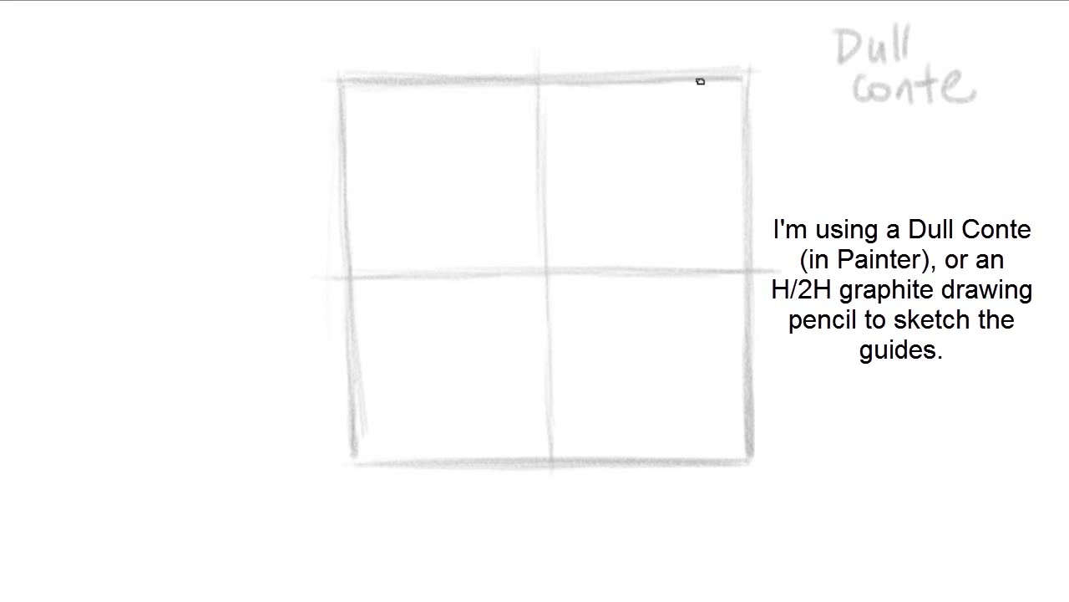
# Write '2H H' below the note and add an arrow at the upper centre guide
pyautogui.moveTo(860, 187)
pyautogui.mouseDown()
pyautogui.moveTo(889, 213)
pyautogui.moveTo(907, 194)
pyautogui.mouseUp()
pyautogui.moveTo(908, 177); pyautogui.dragTo(906, 207)
pyautogui.moveTo(957, 175); pyautogui.dragTo(956, 202)
pyautogui.moveTo(958, 190)
pyautogui.mouseDown()
pyautogui.moveTo(971, 189)
pyautogui.moveTo(974, 204)
pyautogui.mouseUp()
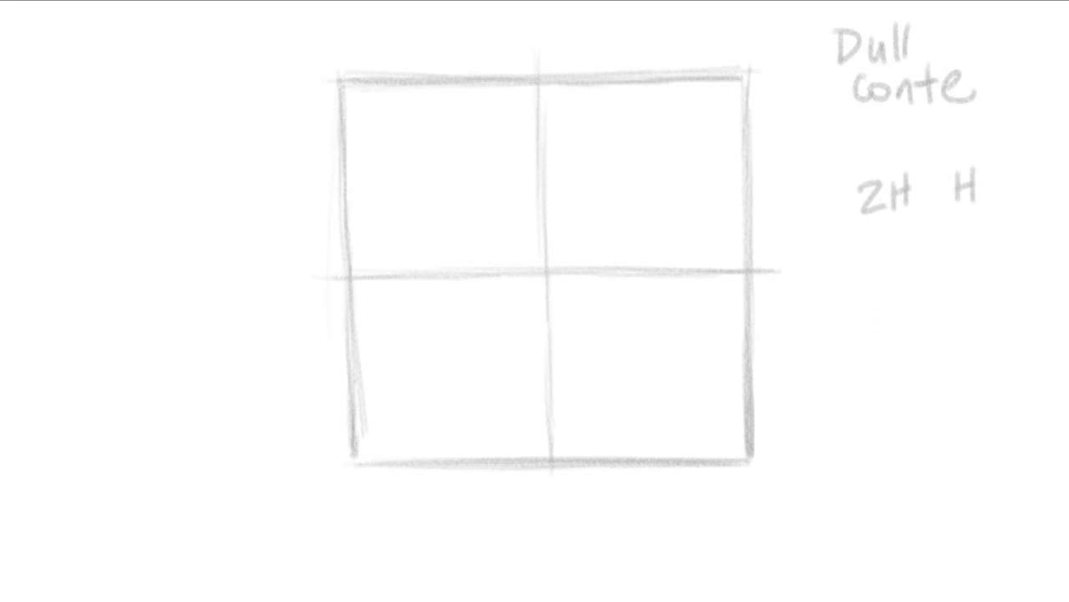
pyautogui.moveTo(500, 157); pyautogui.dragTo(502, 179)
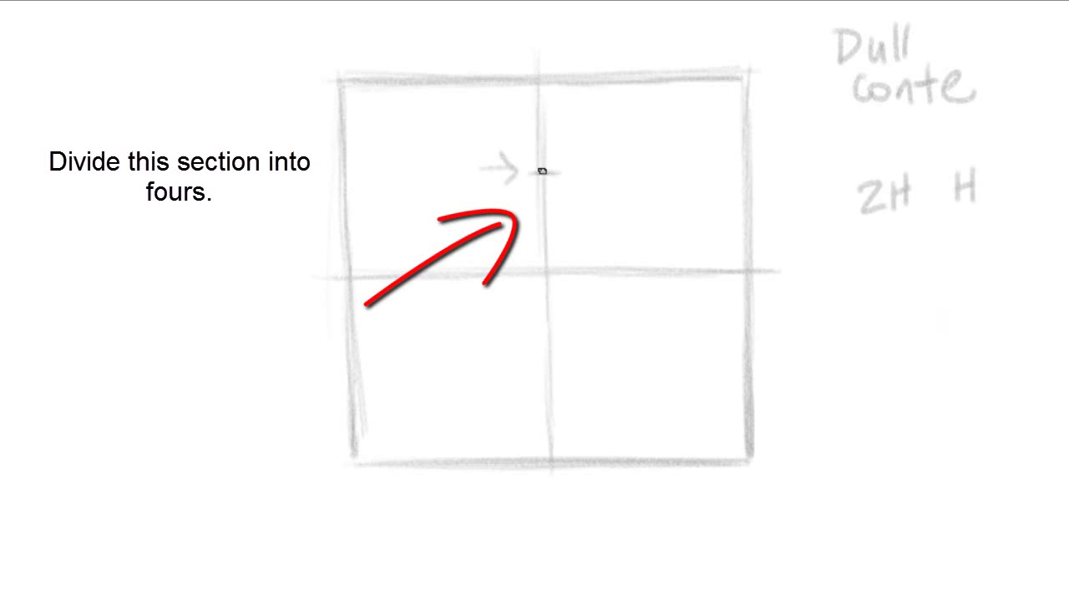
# Mark a tick on the square's vertical centre guide near the top
pyautogui.moveTo(535, 125); pyautogui.dragTo(548, 125)
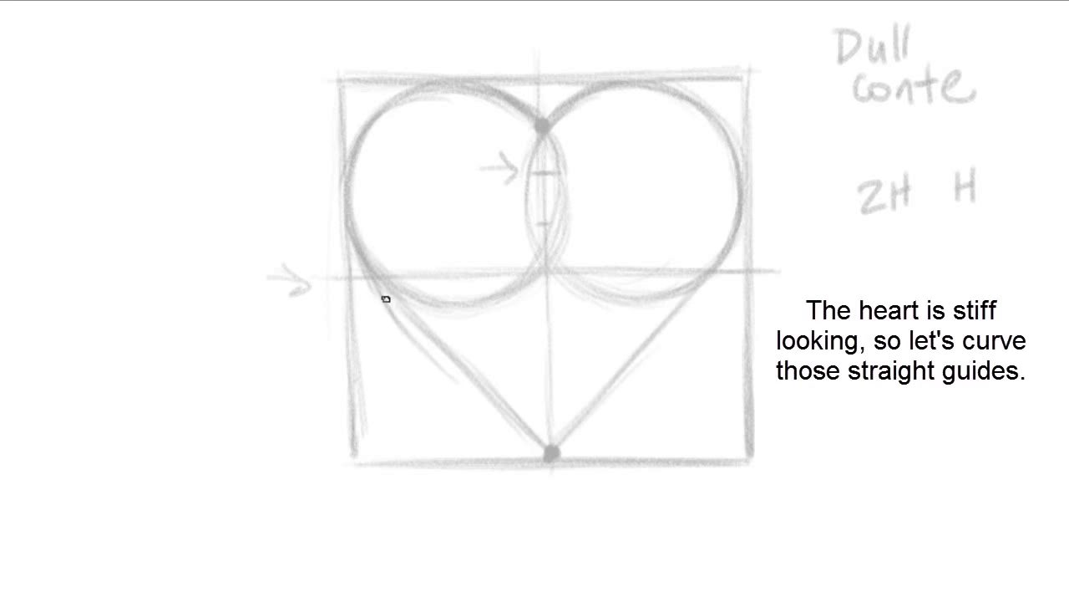
# Draw curved lower-left and lower-right heart sides meeting at the bottom point, retracing them darker
pyautogui.moveTo(387, 298); pyautogui.dragTo(483, 403)
pyautogui.moveTo(418, 353); pyautogui.dragTo(529, 443)
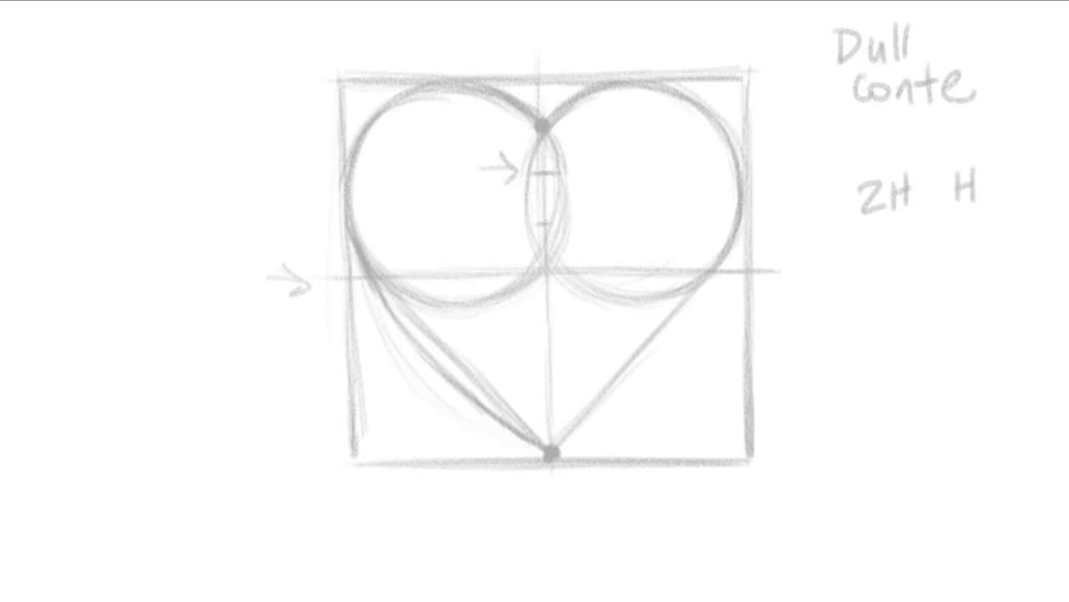
pyautogui.moveTo(395, 309); pyautogui.dragTo(427, 356)
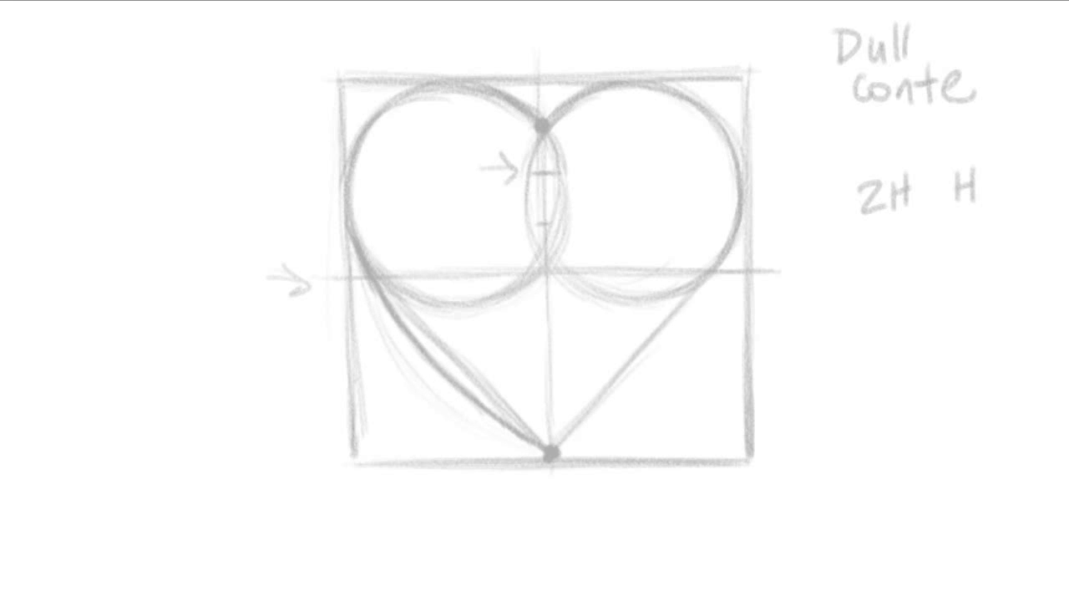
pyautogui.moveTo(559, 443); pyautogui.dragTo(714, 276)
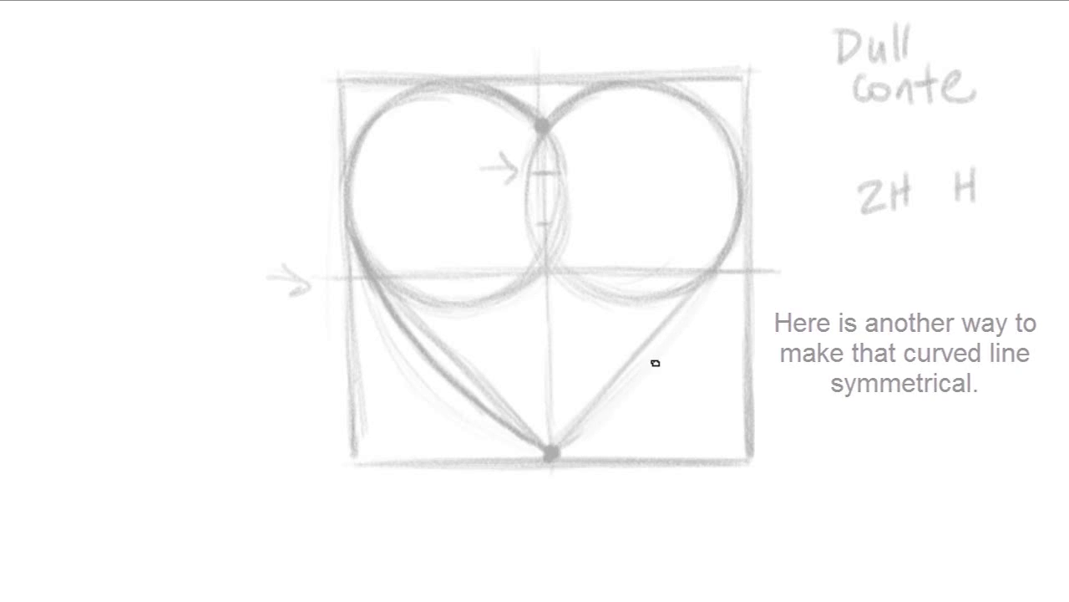
pyautogui.moveTo(640, 371); pyautogui.dragTo(655, 352)
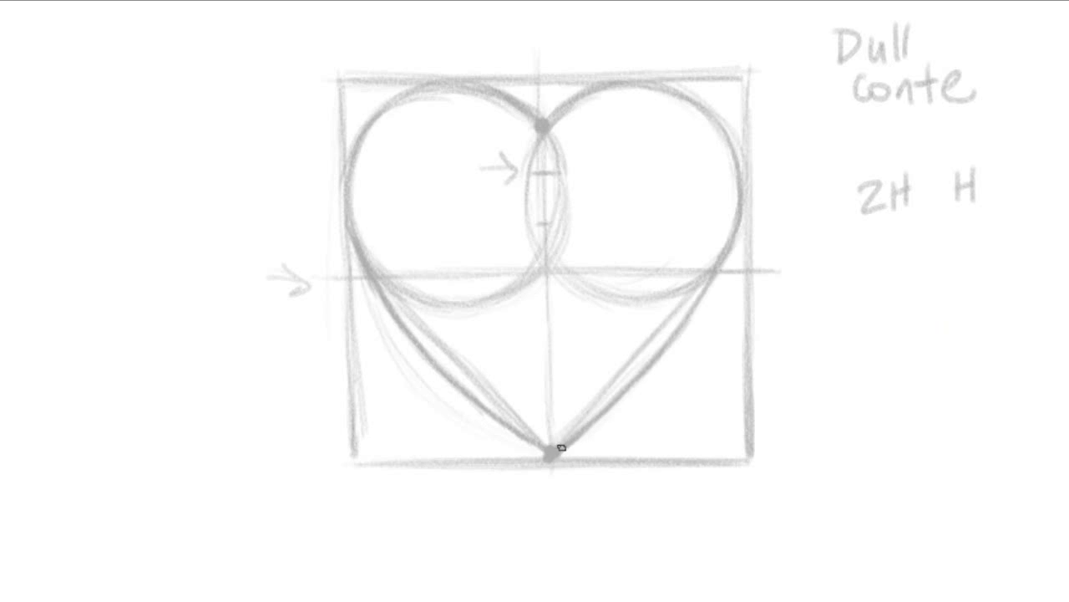
pyautogui.moveTo(717, 281); pyautogui.dragTo(703, 295)
pyautogui.moveTo(496, 415); pyautogui.dragTo(527, 440)
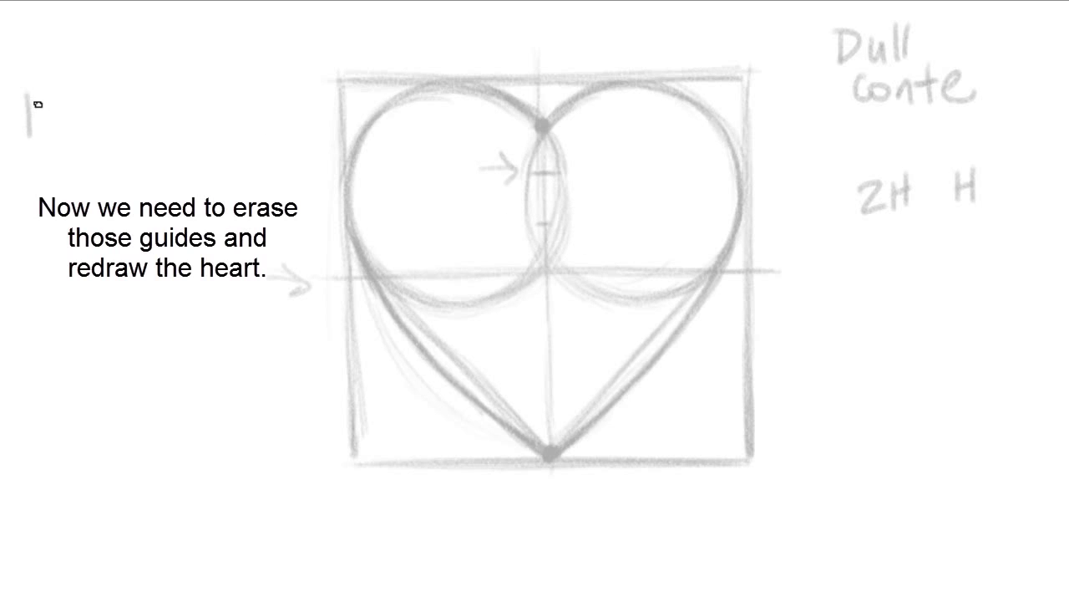
# Handwrite the note 'Kneaded eraser' at the top left of the canvas
pyautogui.moveTo(28, 94)
pyautogui.mouseDown()
pyautogui.moveTo(29, 137)
pyautogui.moveTo(57, 134)
pyautogui.moveTo(132, 100)
pyautogui.moveTo(142, 47)
pyautogui.mouseUp()
pyautogui.moveTo(154, 83); pyautogui.dragTo(192, 26)
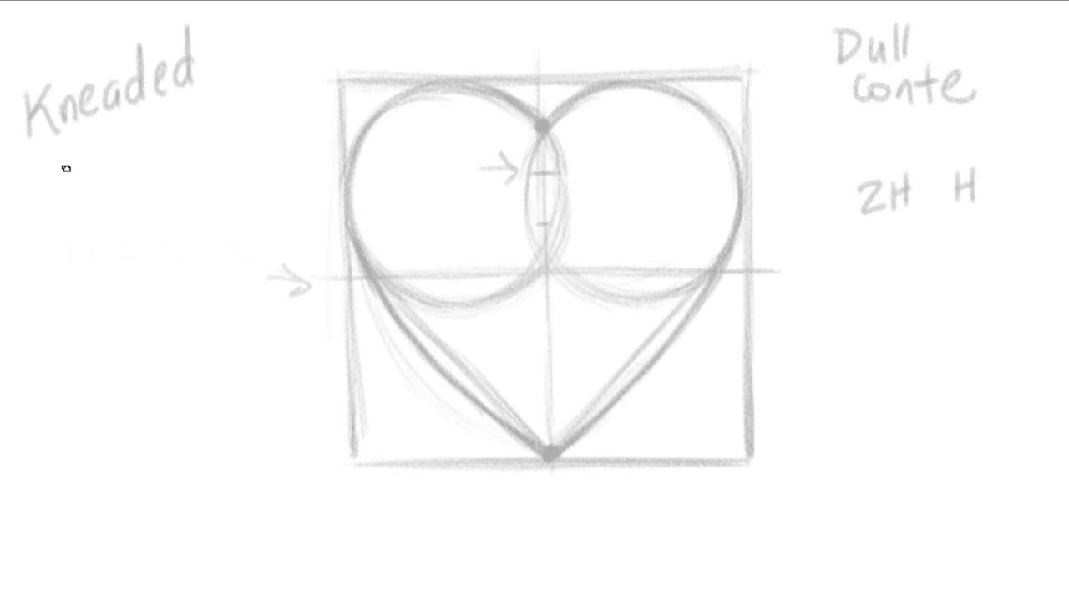
pyautogui.moveTo(50, 177)
pyautogui.mouseDown()
pyautogui.moveTo(71, 157)
pyautogui.moveTo(108, 159)
pyautogui.moveTo(120, 172)
pyautogui.moveTo(155, 130)
pyautogui.mouseUp()
pyautogui.moveTo(159, 151); pyautogui.dragTo(168, 117)
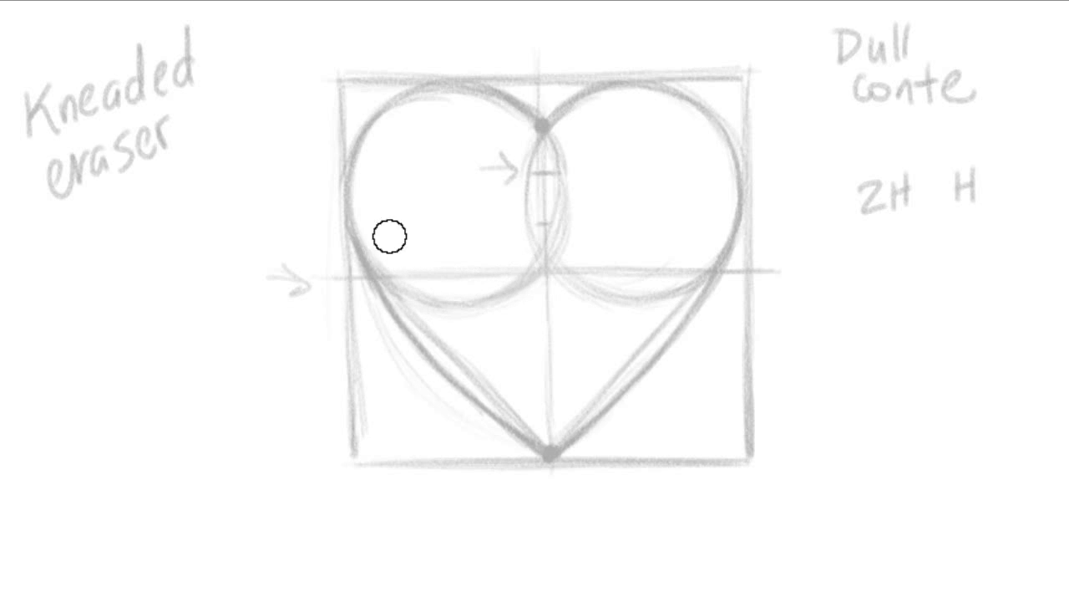
# Erase the circles' lower arcs and construction guides inside the heart, lightening the top cusp dot
pyautogui.moveTo(393, 289); pyautogui.dragTo(526, 279)
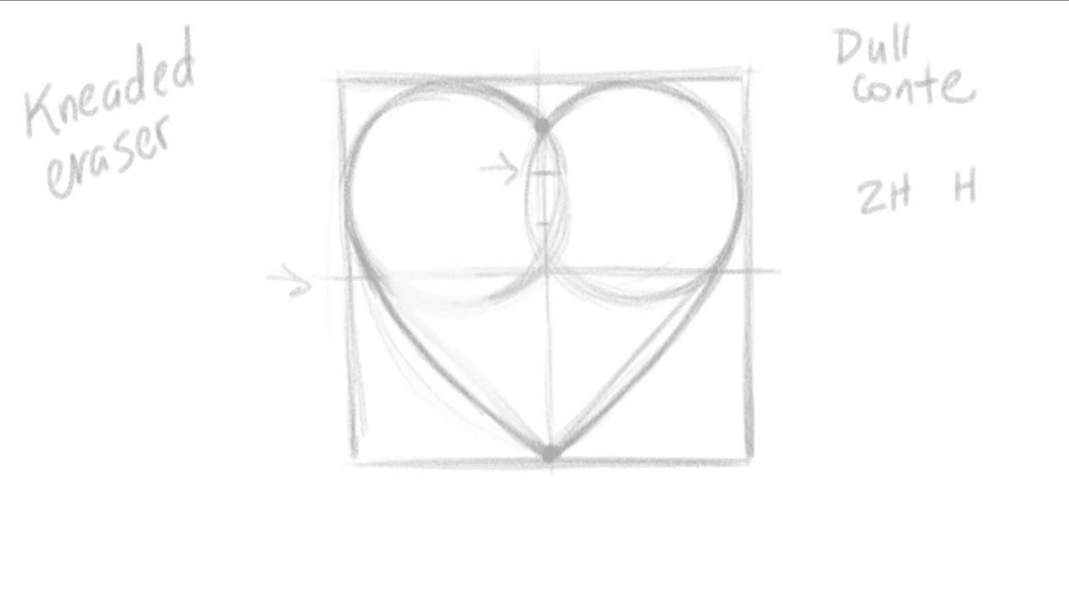
pyautogui.moveTo(543, 209)
pyautogui.mouseDown()
pyautogui.moveTo(568, 242)
pyautogui.moveTo(494, 155)
pyautogui.moveTo(544, 160)
pyautogui.moveTo(543, 138)
pyautogui.mouseUp()
pyautogui.moveTo(602, 297)
pyautogui.mouseDown()
pyautogui.moveTo(694, 272)
pyautogui.moveTo(668, 351)
pyautogui.moveTo(568, 430)
pyautogui.mouseUp()
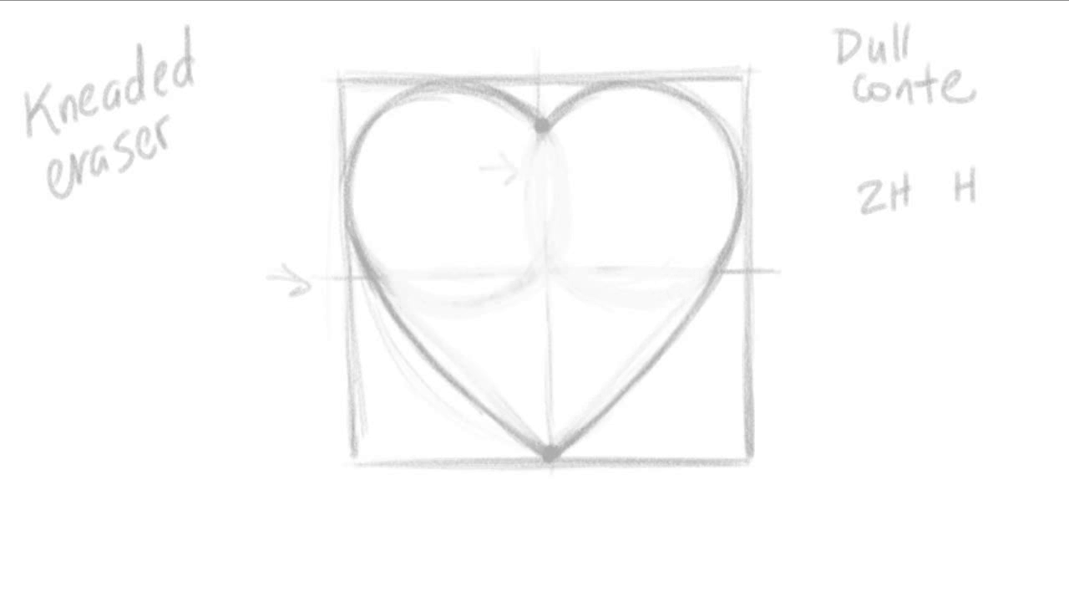
pyautogui.moveTo(389, 278); pyautogui.dragTo(366, 249)
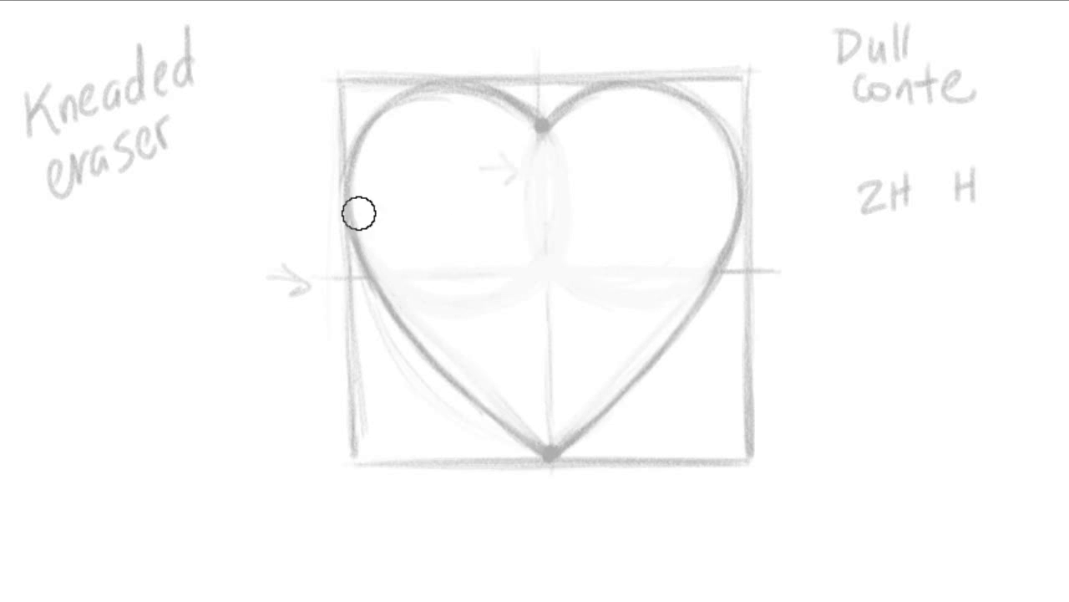
pyautogui.moveTo(511, 442)
pyautogui.mouseDown()
pyautogui.moveTo(535, 421)
pyautogui.moveTo(549, 297)
pyautogui.mouseUp()
pyautogui.moveTo(432, 129); pyautogui.dragTo(447, 90)
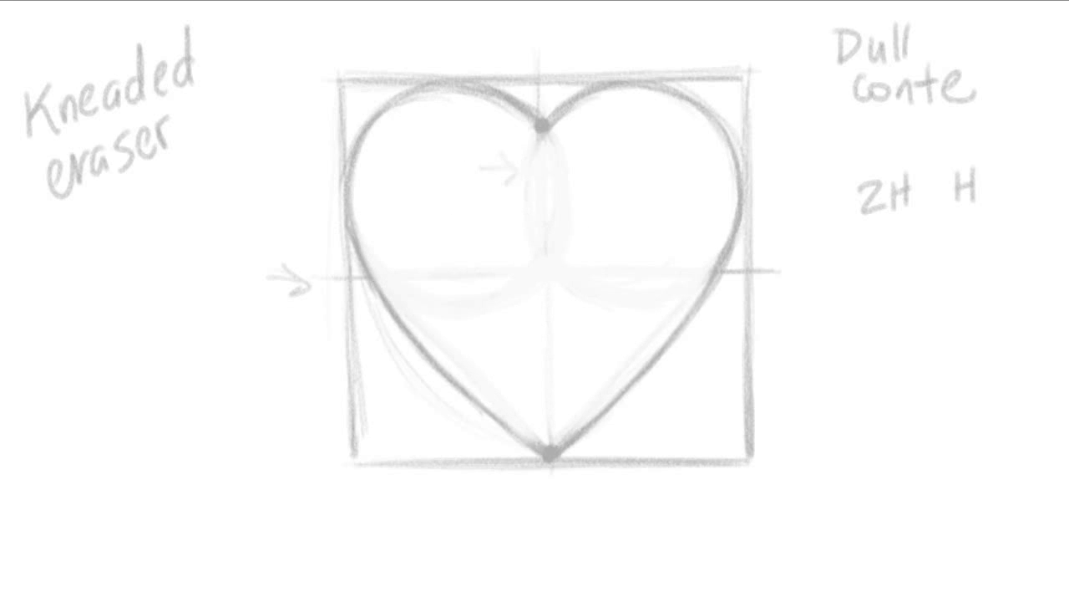
pyautogui.moveTo(539, 126); pyautogui.dragTo(544, 140)
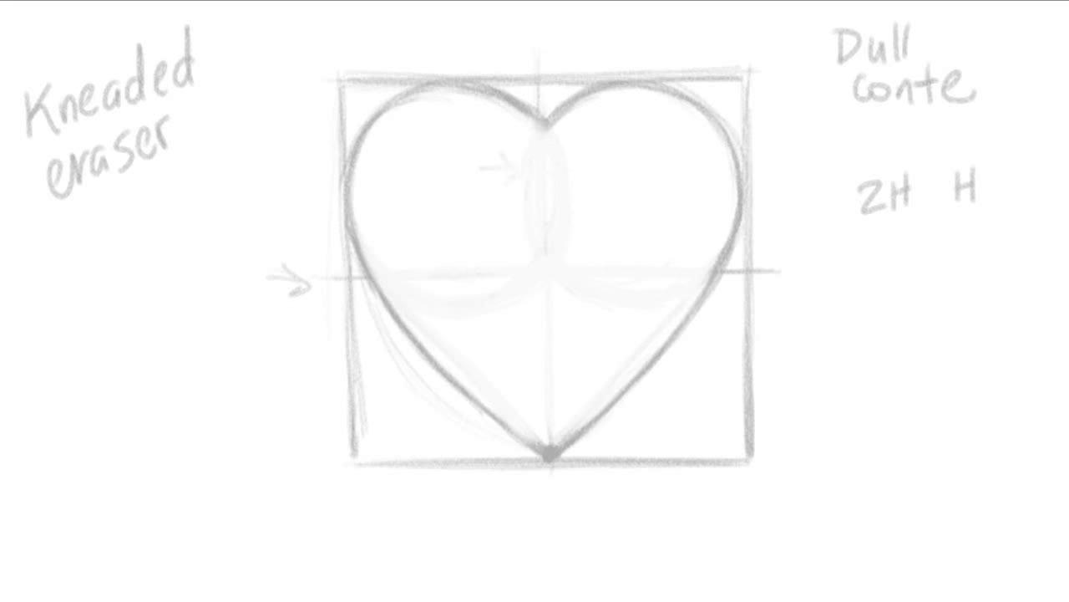
# Fade the guide box's corners, edges and top and bottom lines around the heart
pyautogui.moveTo(368, 84); pyautogui.dragTo(343, 125)
pyautogui.moveTo(414, 80)
pyautogui.mouseDown()
pyautogui.moveTo(344, 142)
pyautogui.moveTo(346, 171)
pyautogui.mouseUp()
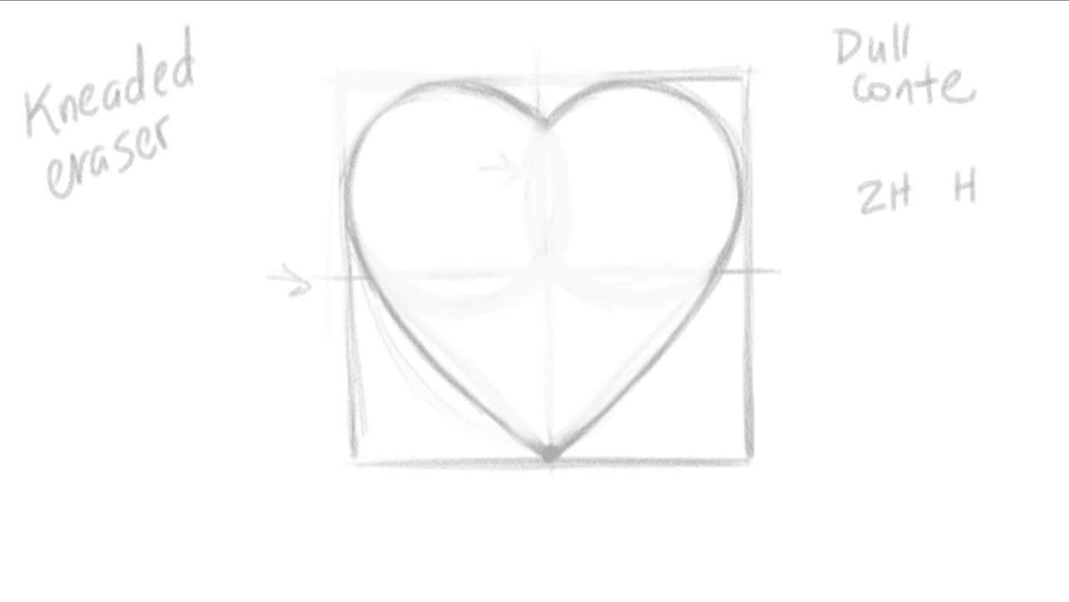
pyautogui.moveTo(610, 76)
pyautogui.mouseDown()
pyautogui.moveTo(735, 75)
pyautogui.moveTo(670, 80)
pyautogui.mouseUp()
pyautogui.moveTo(747, 68); pyautogui.dragTo(747, 159)
pyautogui.moveTo(747, 113)
pyautogui.mouseDown()
pyautogui.moveTo(749, 383)
pyautogui.moveTo(693, 462)
pyautogui.moveTo(539, 455)
pyautogui.mouseUp()
pyautogui.moveTo(351, 276)
pyautogui.mouseDown()
pyautogui.moveTo(363, 337)
pyautogui.moveTo(346, 303)
pyautogui.moveTo(401, 462)
pyautogui.moveTo(548, 458)
pyautogui.mouseUp()
pyautogui.moveTo(348, 235); pyautogui.dragTo(346, 159)
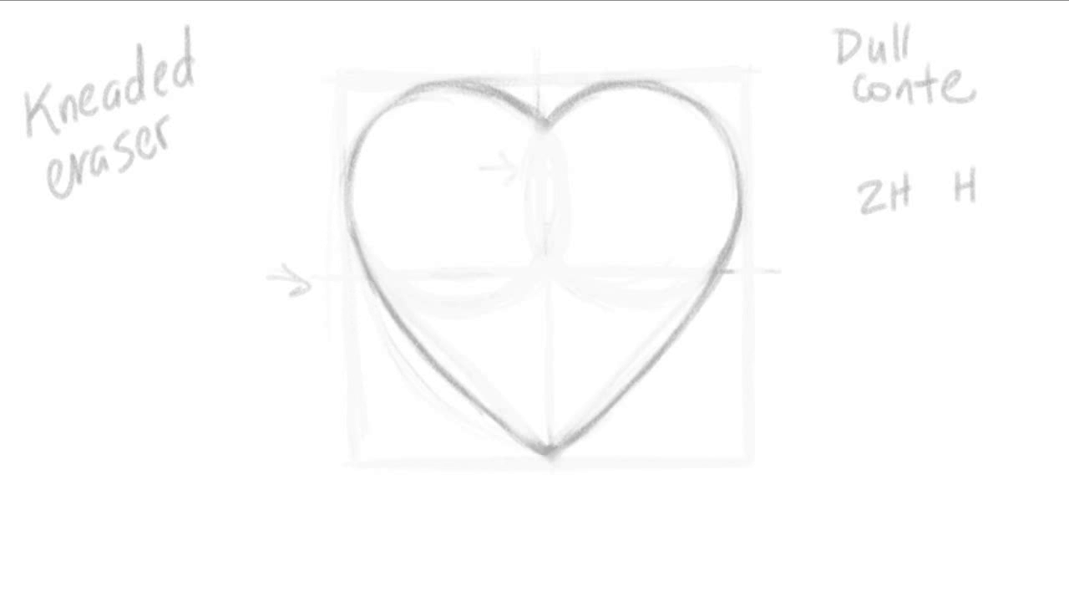
pyautogui.moveTo(416, 68); pyautogui.dragTo(654, 58)
# Write 'HB' below 2H H with two arrows and a gray tone swatch
pyautogui.moveTo(884, 272); pyautogui.dragTo(883, 316)
pyautogui.moveTo(884, 294)
pyautogui.mouseDown()
pyautogui.moveTo(900, 294)
pyautogui.moveTo(899, 313)
pyautogui.mouseUp()
pyautogui.moveTo(911, 260); pyautogui.dragTo(912, 314)
pyautogui.moveTo(882, 271); pyautogui.dragTo(883, 314)
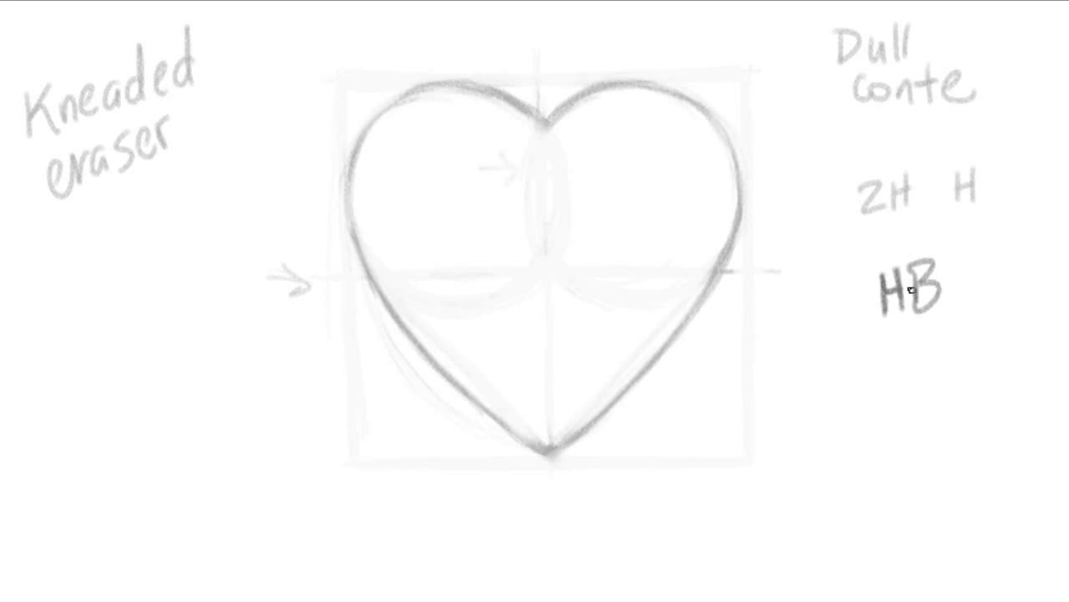
pyautogui.moveTo(857, 367)
pyautogui.mouseDown()
pyautogui.moveTo(879, 333)
pyautogui.moveTo(884, 347)
pyautogui.mouseUp()
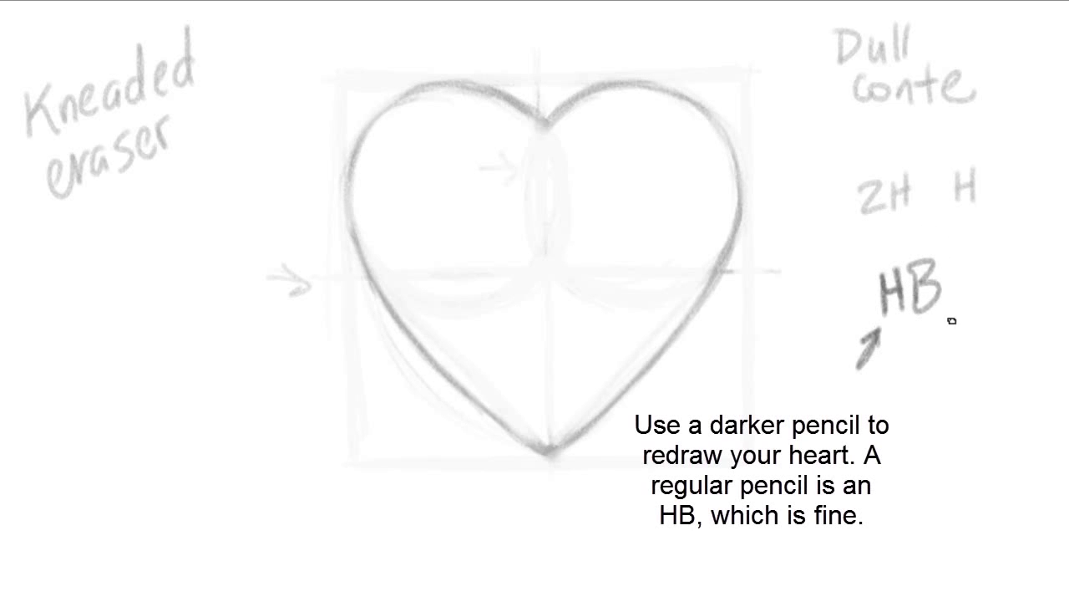
pyautogui.moveTo(955, 346)
pyautogui.mouseDown()
pyautogui.moveTo(937, 318)
pyautogui.moveTo(947, 323)
pyautogui.mouseUp()
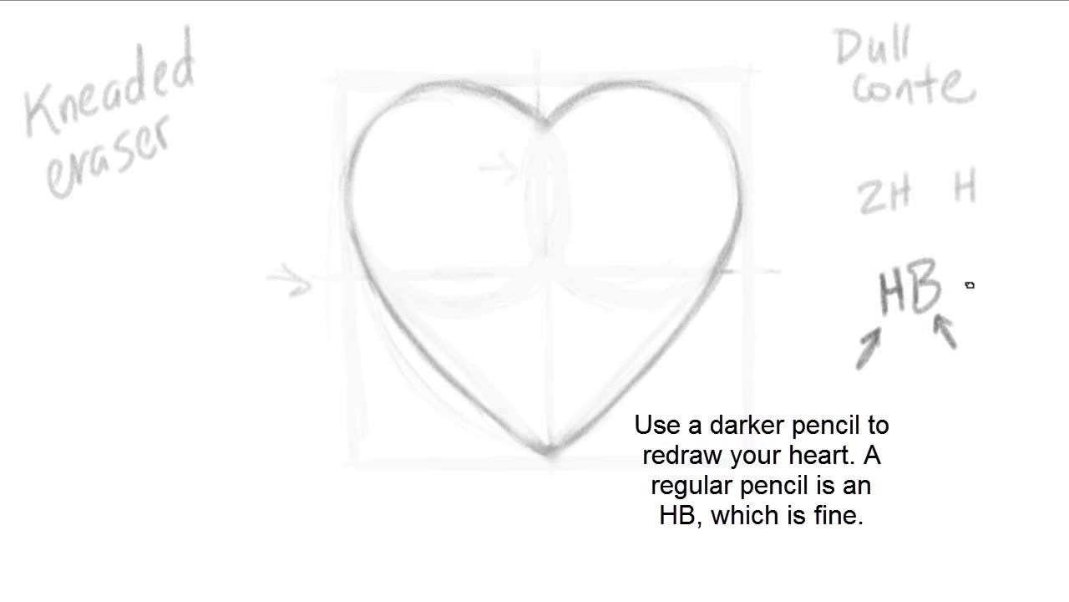
pyautogui.moveTo(969, 280)
pyautogui.mouseDown()
pyautogui.moveTo(1026, 280)
pyautogui.moveTo(971, 296)
pyautogui.moveTo(1021, 266)
pyautogui.mouseUp()
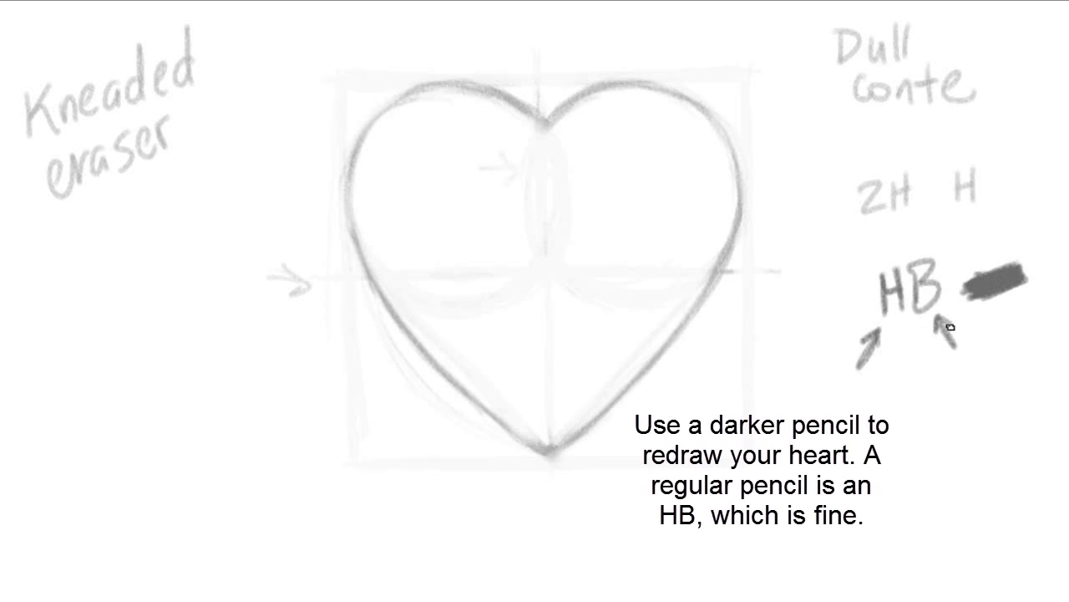
# Write '2B +' below HB with a darker tone swatch beside it
pyautogui.moveTo(872, 432); pyautogui.dragTo(891, 454)
pyautogui.moveTo(899, 425); pyautogui.dragTo(903, 446)
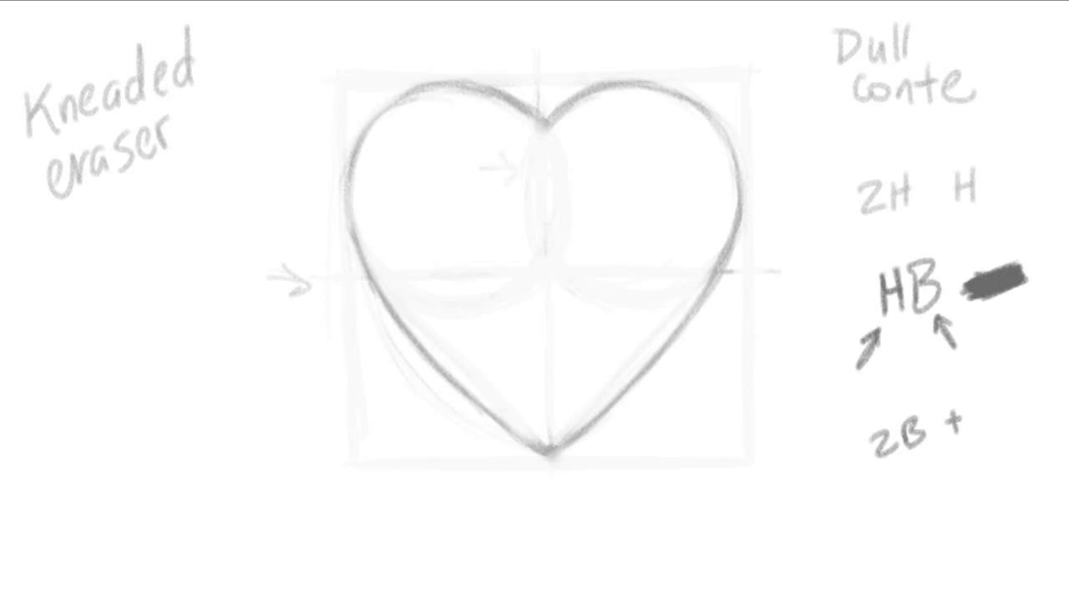
pyautogui.moveTo(984, 412)
pyautogui.mouseDown()
pyautogui.moveTo(1023, 400)
pyautogui.moveTo(976, 436)
pyautogui.moveTo(1026, 391)
pyautogui.moveTo(986, 439)
pyautogui.mouseUp()
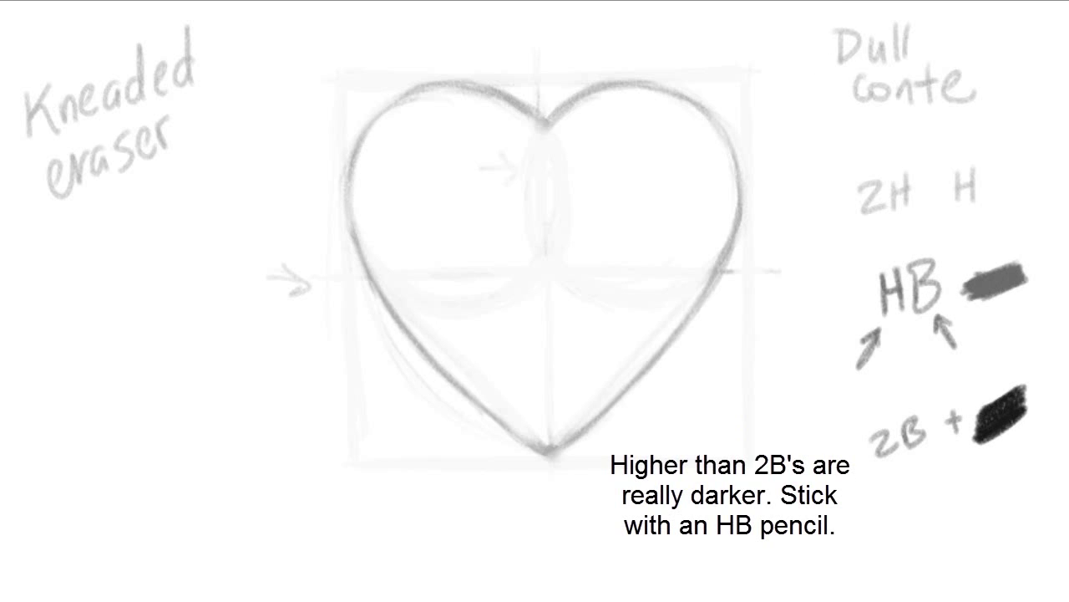
# Circle HB and darken the heart's upper-left and upper-right lobe outlines
pyautogui.moveTo(961, 263)
pyautogui.mouseDown()
pyautogui.moveTo(945, 321)
pyautogui.moveTo(976, 269)
pyautogui.mouseUp()
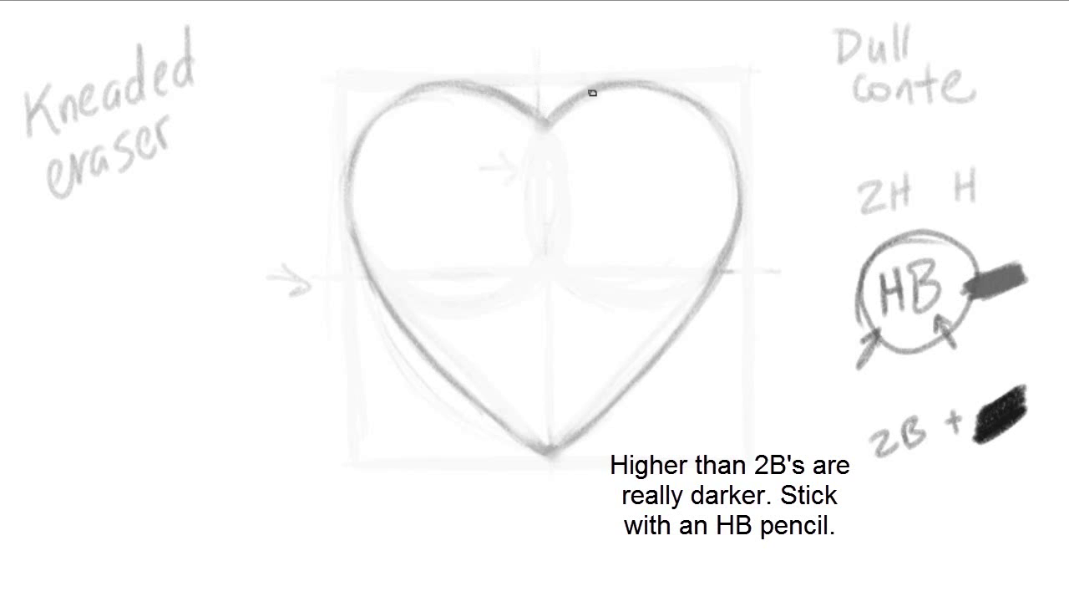
pyautogui.moveTo(544, 126)
pyautogui.mouseDown()
pyautogui.moveTo(602, 89)
pyautogui.moveTo(637, 85)
pyautogui.moveTo(713, 119)
pyautogui.moveTo(723, 150)
pyautogui.mouseUp()
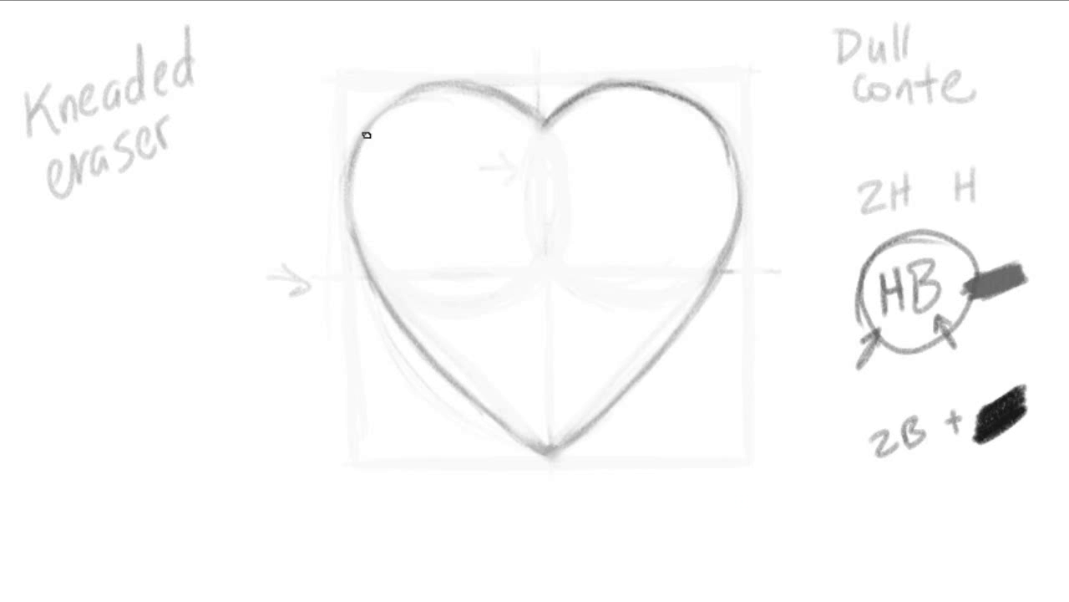
pyautogui.moveTo(367, 135)
pyautogui.mouseDown()
pyautogui.moveTo(375, 117)
pyautogui.moveTo(446, 86)
pyautogui.moveTo(435, 96)
pyautogui.moveTo(496, 95)
pyautogui.moveTo(501, 110)
pyautogui.mouseUp()
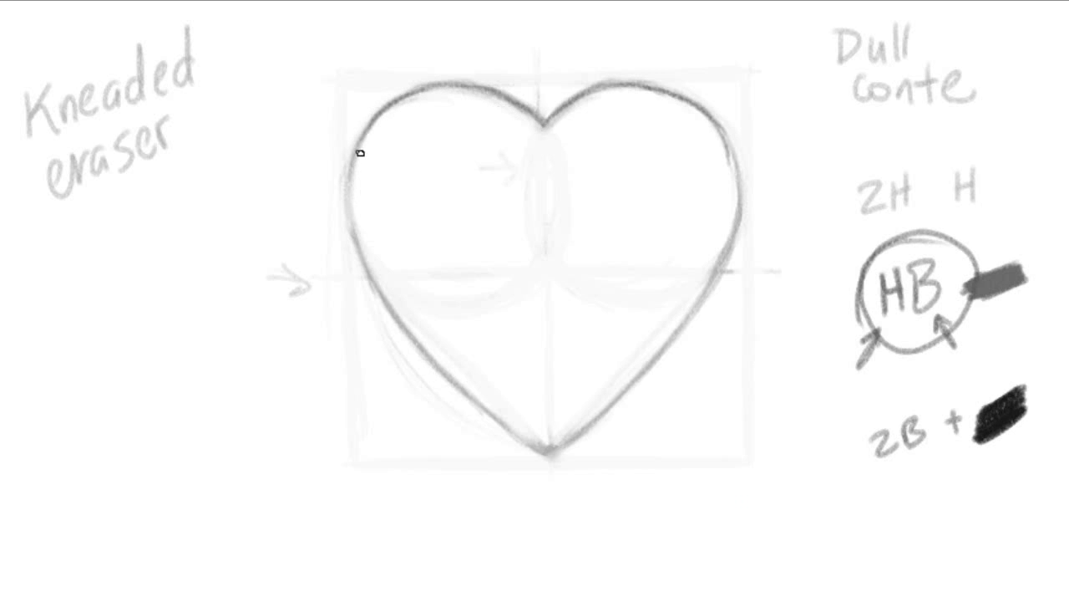
# Trace over the heart's left, right and upper lobe outlines in darker pencil
pyautogui.moveTo(360, 153)
pyautogui.mouseDown()
pyautogui.moveTo(350, 209)
pyautogui.moveTo(348, 176)
pyautogui.moveTo(356, 255)
pyautogui.moveTo(395, 318)
pyautogui.moveTo(474, 403)
pyautogui.moveTo(543, 451)
pyautogui.moveTo(591, 426)
pyautogui.moveTo(573, 444)
pyautogui.moveTo(640, 380)
pyautogui.moveTo(724, 261)
pyautogui.mouseUp()
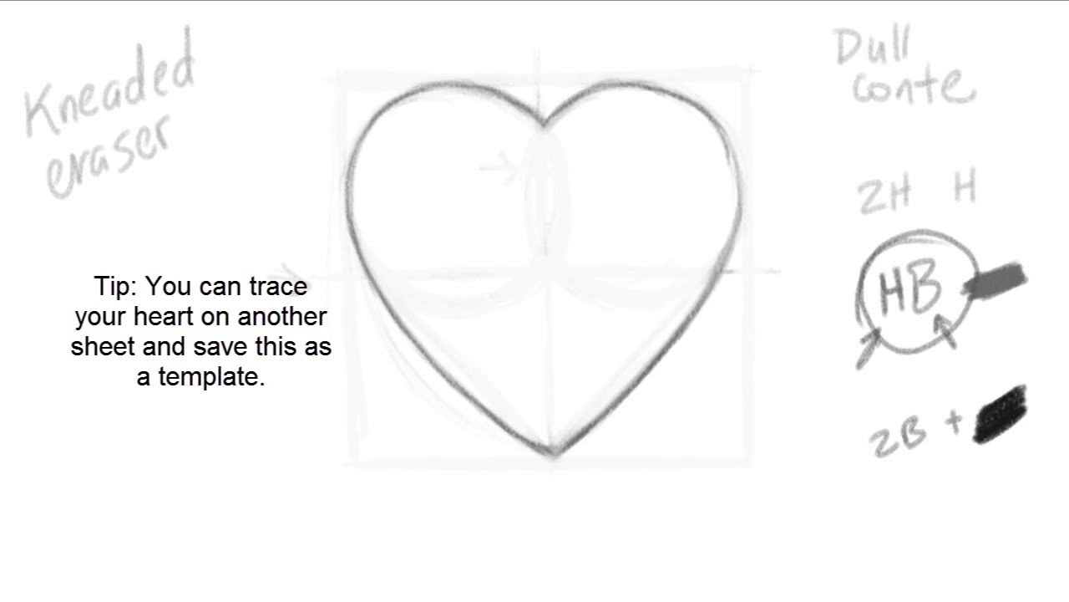
pyautogui.moveTo(741, 209); pyautogui.dragTo(728, 258)
pyautogui.moveTo(737, 166); pyautogui.dragTo(737, 229)
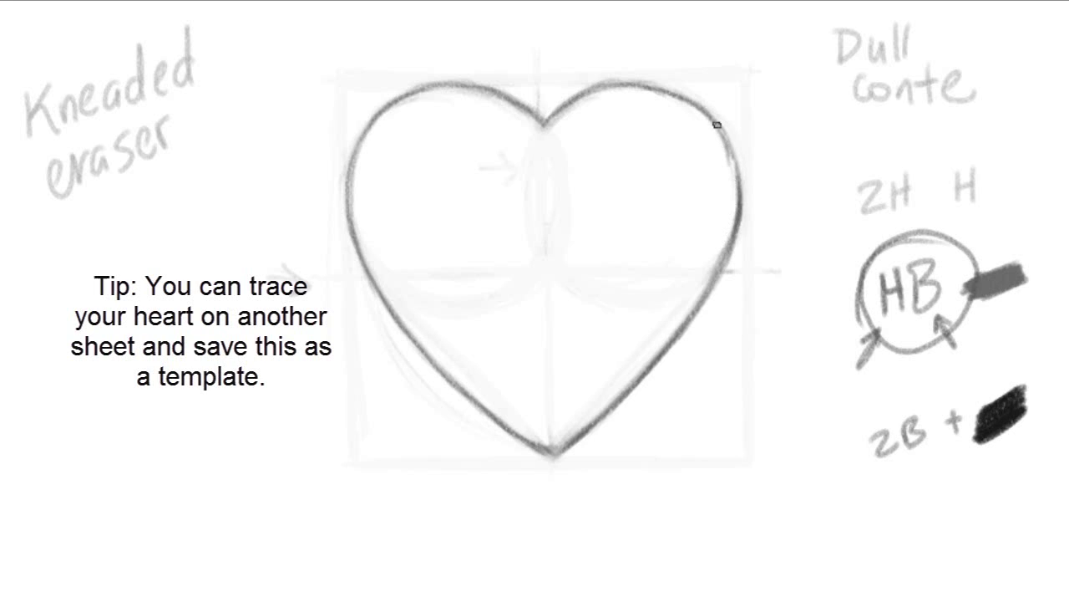
pyautogui.moveTo(739, 151); pyautogui.dragTo(723, 259)
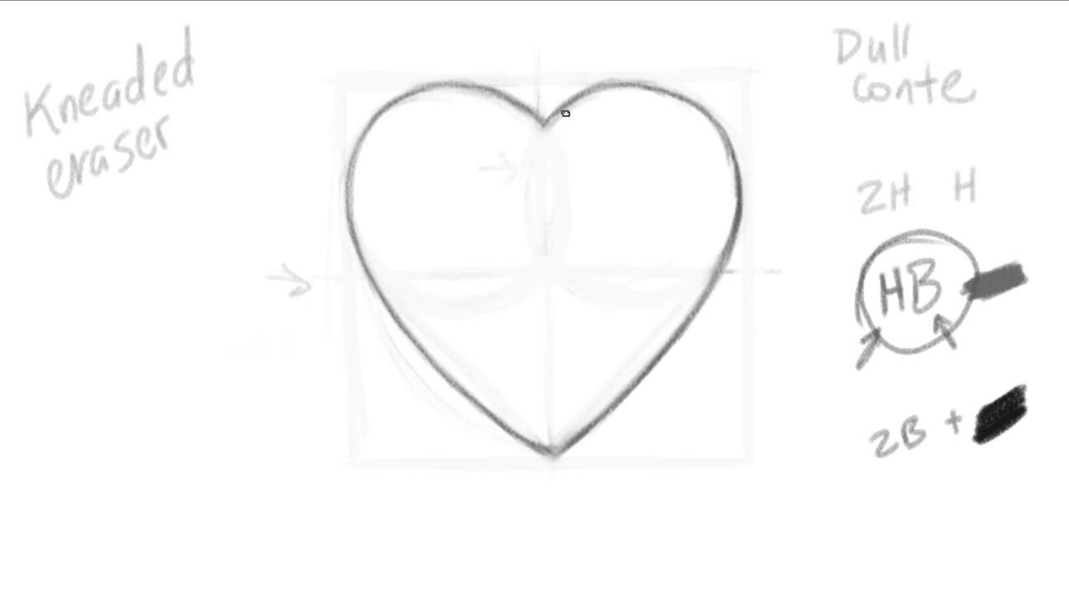
pyautogui.moveTo(548, 117); pyautogui.dragTo(653, 88)
pyautogui.moveTo(708, 118); pyautogui.dragTo(735, 172)
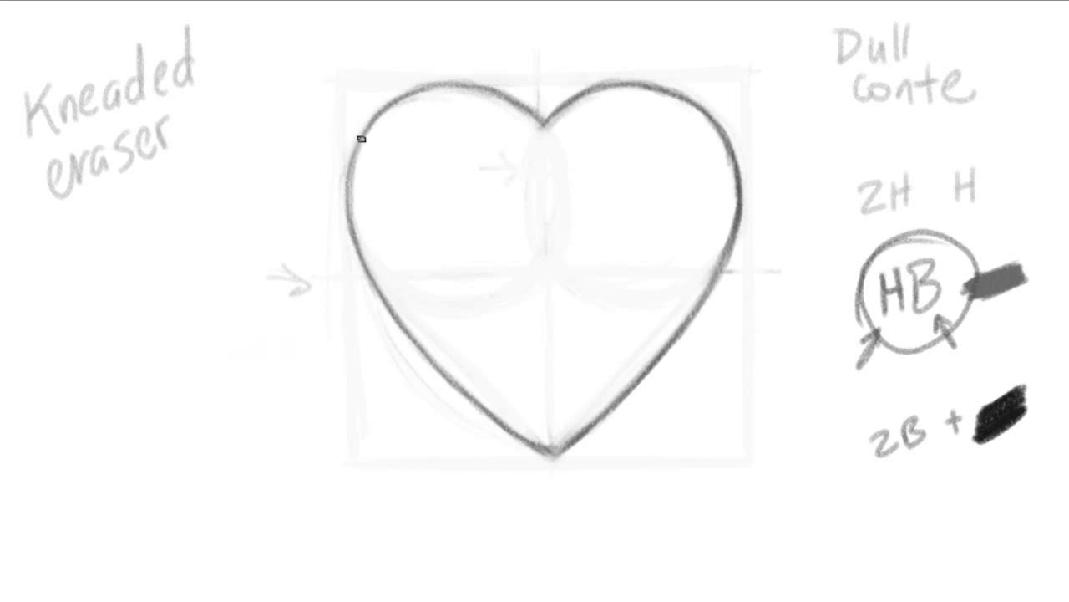
pyautogui.moveTo(402, 93); pyautogui.dragTo(423, 95)
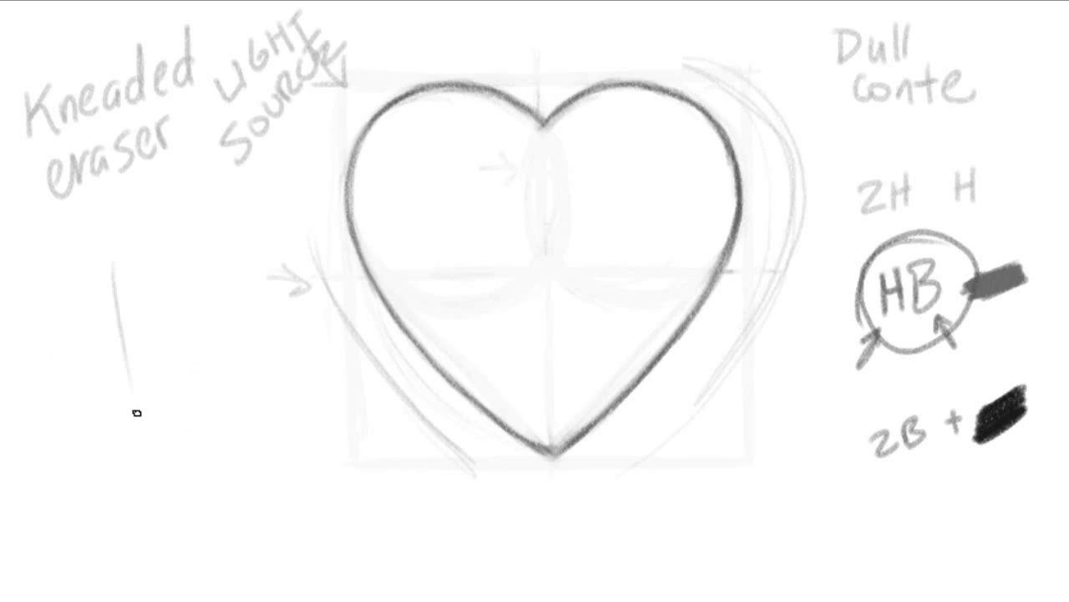
# Draw diagonal and vertical hatching practice patches to the left of the heart
pyautogui.moveTo(186, 276); pyautogui.dragTo(201, 420)
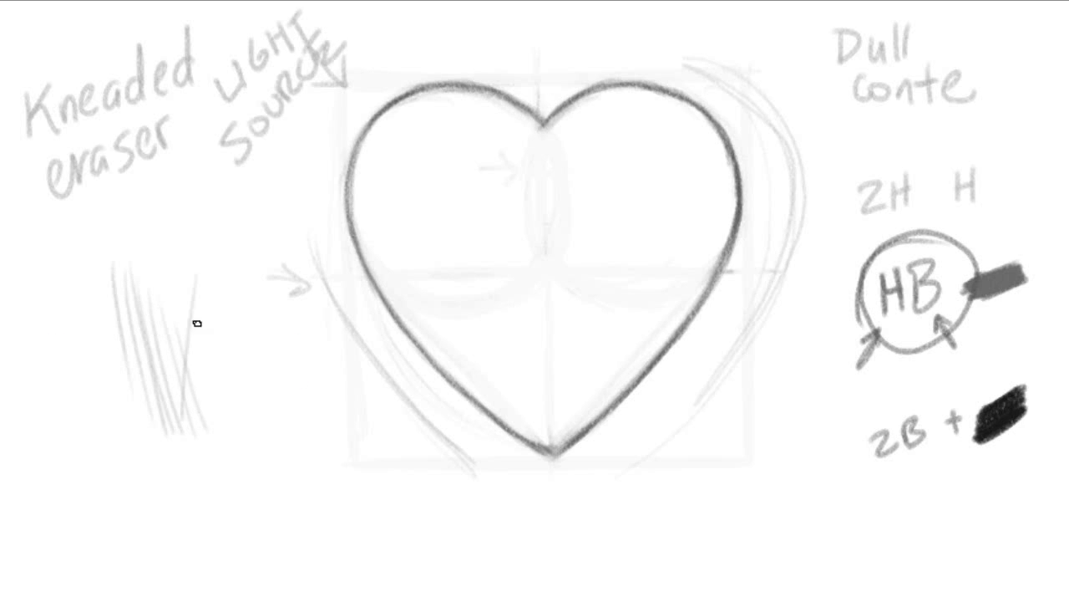
pyautogui.moveTo(208, 312); pyautogui.dragTo(222, 453)
pyautogui.moveTo(284, 412); pyautogui.dragTo(222, 468)
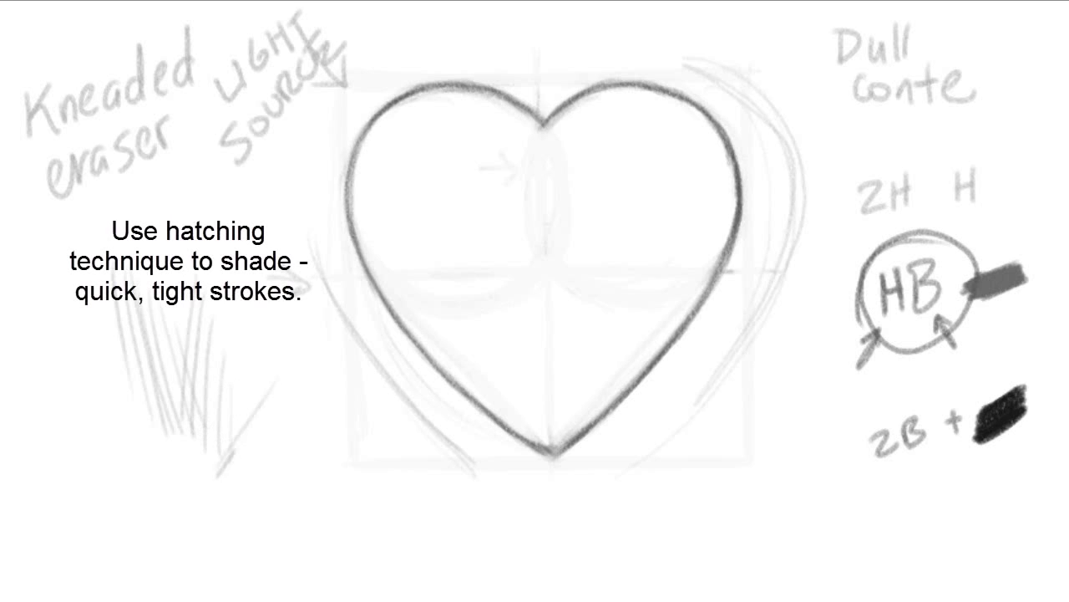
pyautogui.moveTo(251, 400); pyautogui.dragTo(246, 485)
pyautogui.moveTo(275, 418); pyautogui.dragTo(272, 501)
pyautogui.moveTo(309, 465); pyautogui.dragTo(259, 522)
pyautogui.moveTo(284, 327)
pyautogui.mouseDown()
pyautogui.moveTo(247, 368)
pyautogui.moveTo(292, 444)
pyautogui.mouseUp()
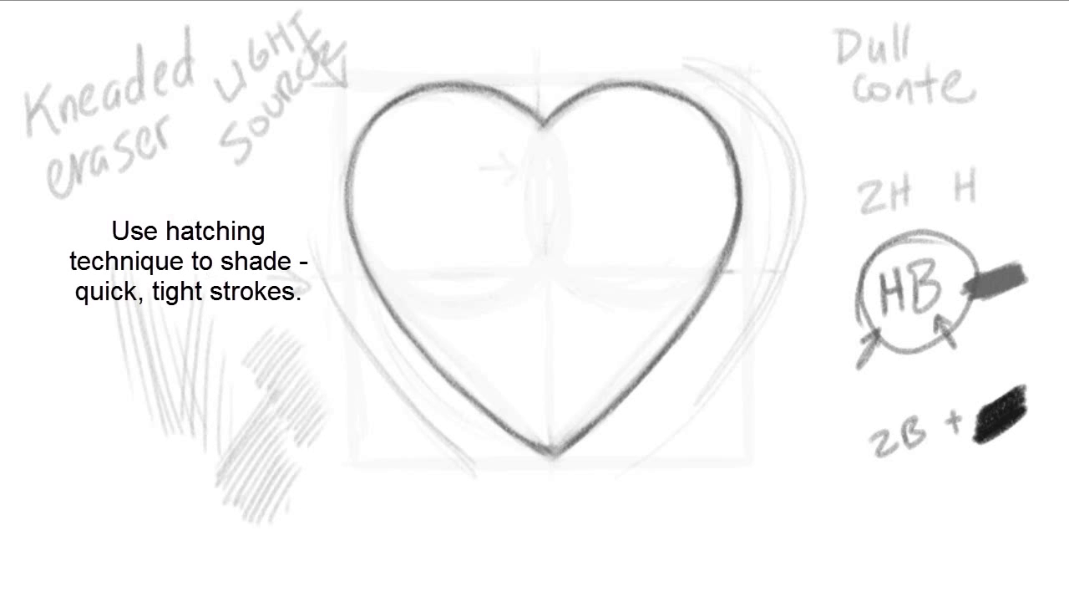
pyautogui.moveTo(219, 197)
pyautogui.mouseDown()
pyautogui.moveTo(179, 223)
pyautogui.moveTo(192, 288)
pyautogui.mouseUp()
pyautogui.moveTo(226, 185); pyautogui.dragTo(186, 277)
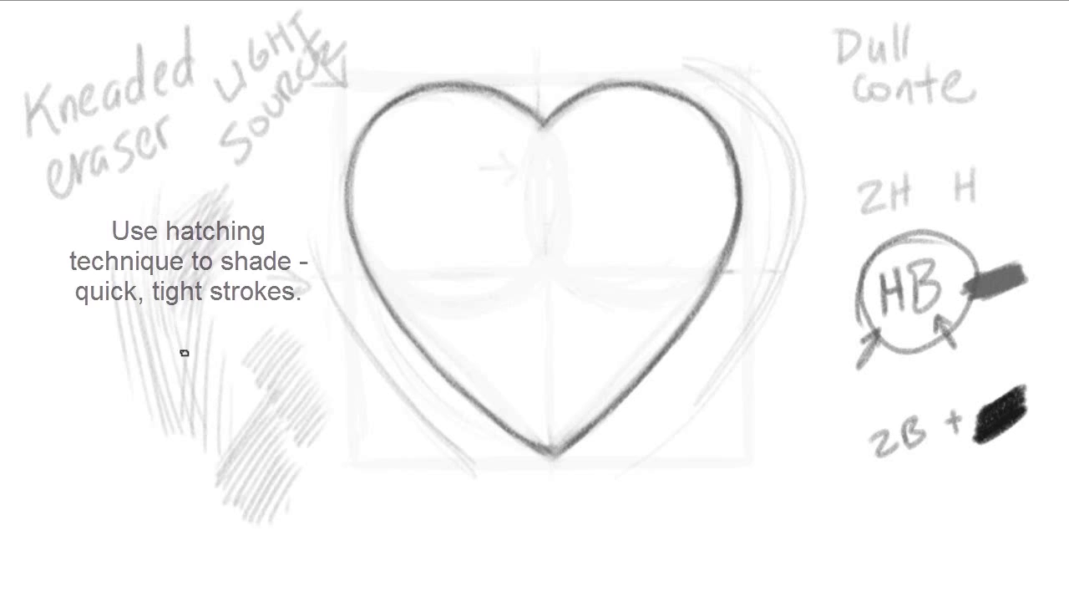
pyautogui.moveTo(177, 317); pyautogui.dragTo(159, 219)
pyautogui.moveTo(162, 300); pyautogui.dragTo(155, 219)
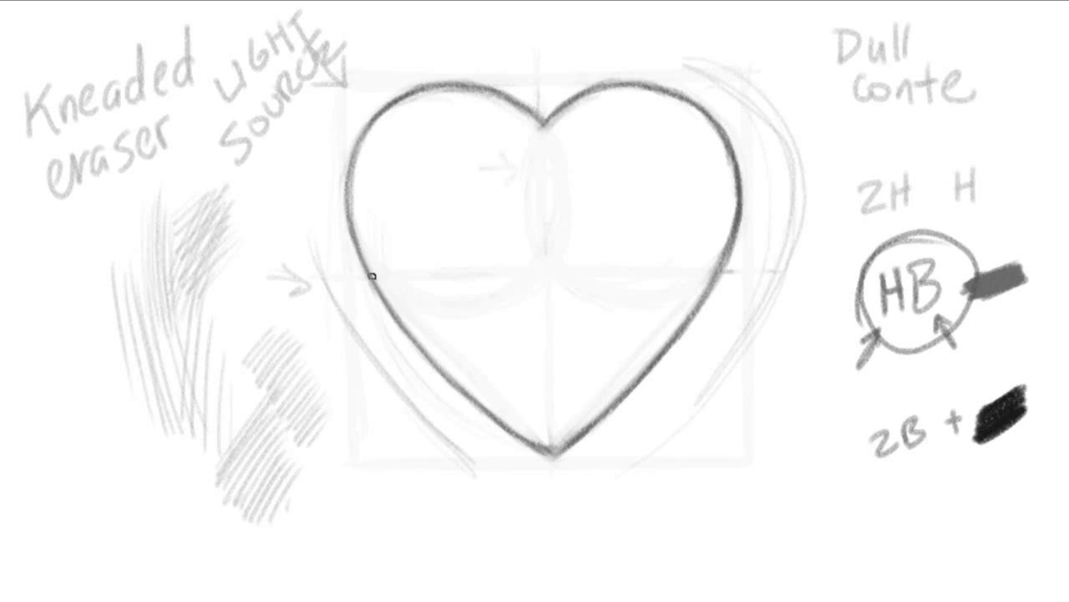
# Add hatching-direction arrows below the heart and begin hatching its lower-left interior
pyautogui.moveTo(440, 492)
pyautogui.mouseDown()
pyautogui.moveTo(428, 509)
pyautogui.moveTo(476, 438)
pyautogui.mouseUp()
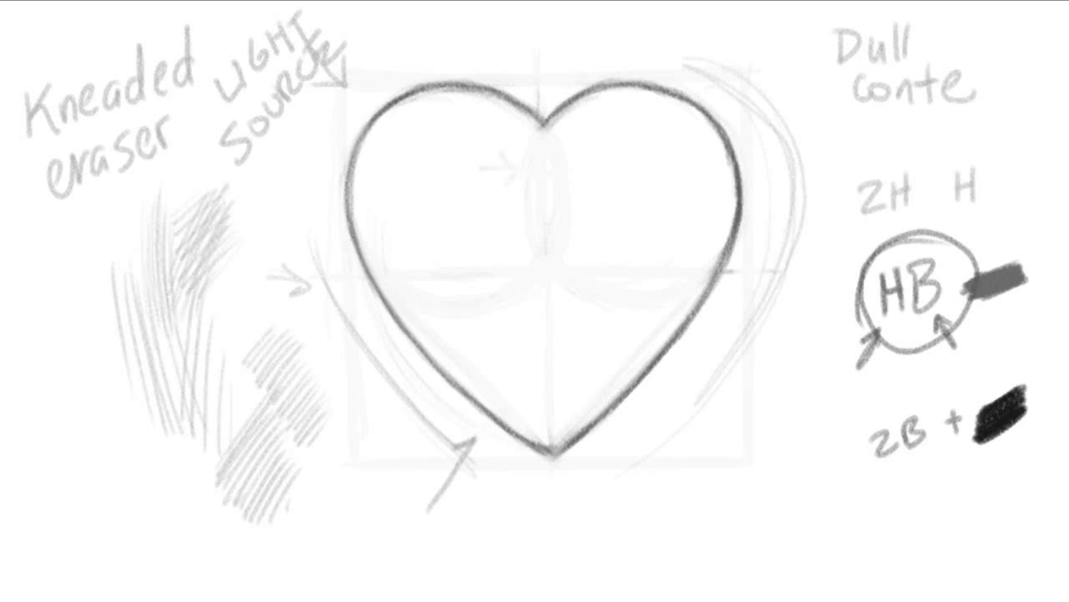
pyautogui.moveTo(365, 437); pyautogui.dragTo(426, 506)
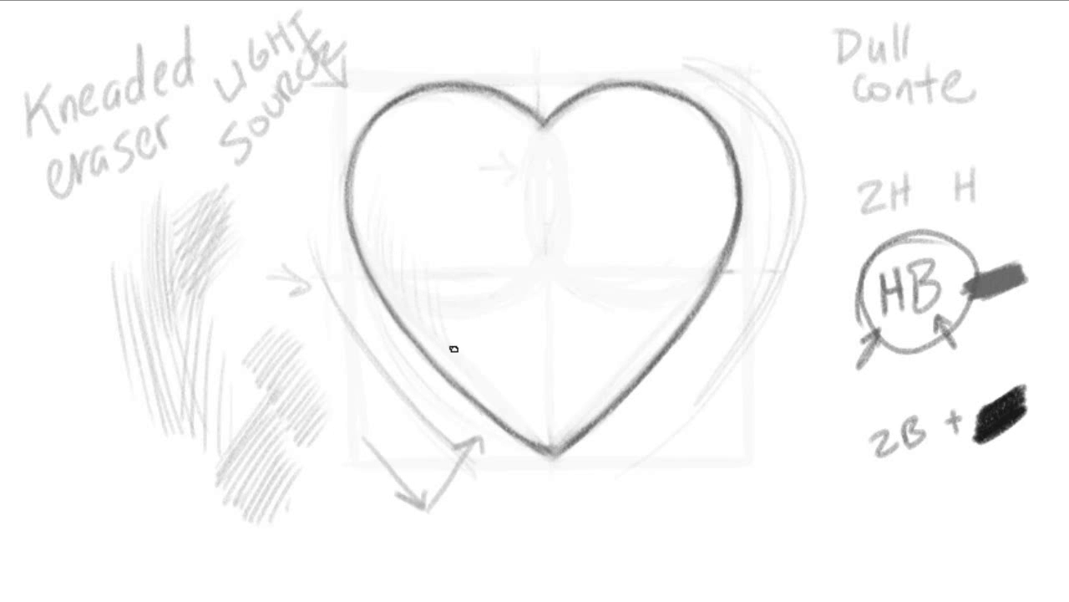
pyautogui.moveTo(454, 349)
pyautogui.mouseDown()
pyautogui.moveTo(495, 396)
pyautogui.moveTo(560, 427)
pyautogui.mouseUp()
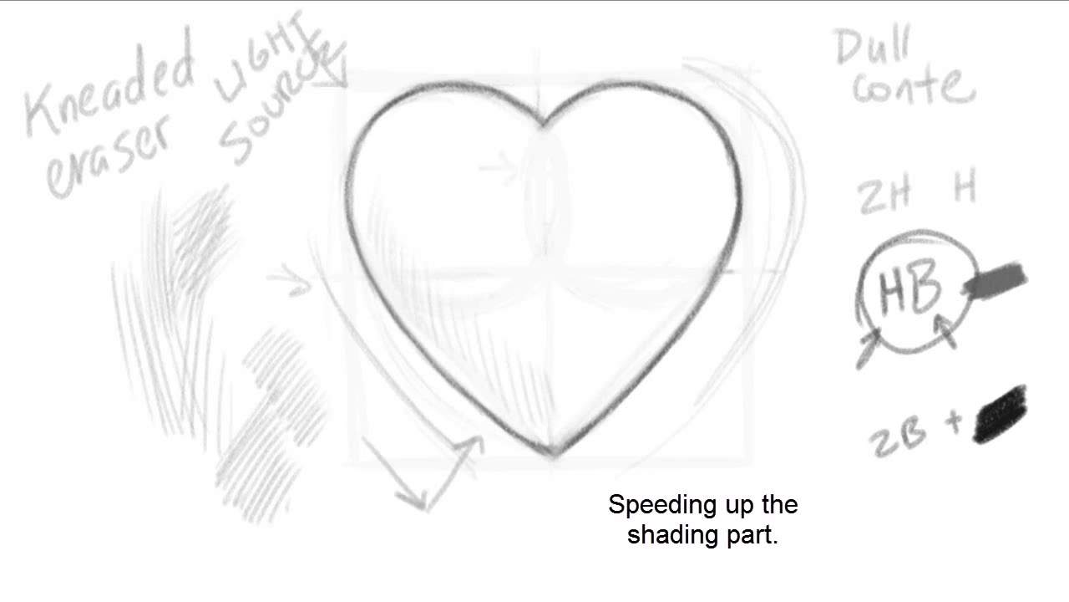
# Circle the 2H H note and hatch the heart's lower-left interior toward the bottom centre
pyautogui.moveTo(956, 140); pyautogui.dragTo(920, 142)
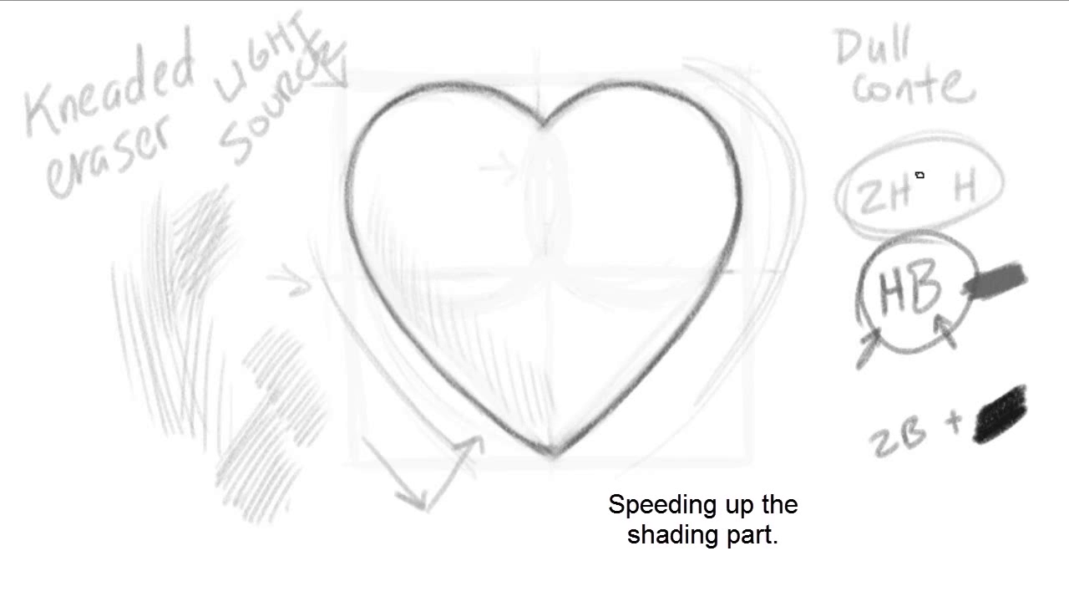
pyautogui.moveTo(426, 275); pyautogui.dragTo(431, 351)
pyautogui.moveTo(438, 301)
pyautogui.mouseDown()
pyautogui.moveTo(446, 362)
pyautogui.moveTo(463, 373)
pyautogui.mouseUp()
pyautogui.moveTo(461, 334); pyautogui.dragTo(479, 401)
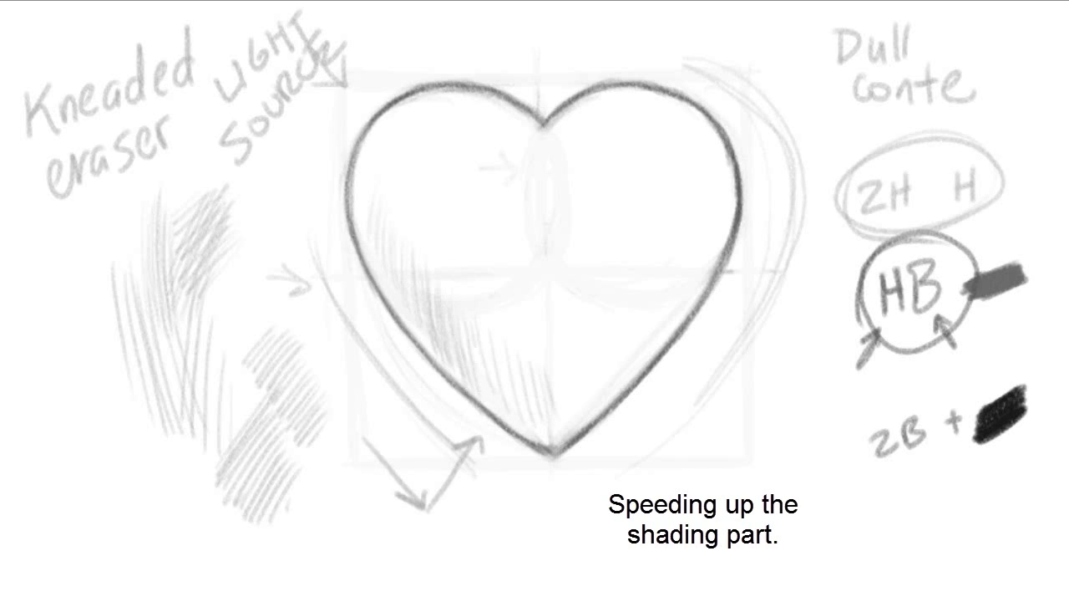
pyautogui.moveTo(479, 349); pyautogui.dragTo(500, 409)
pyautogui.moveTo(505, 368); pyautogui.dragTo(518, 401)
pyautogui.moveTo(493, 336); pyautogui.dragTo(511, 411)
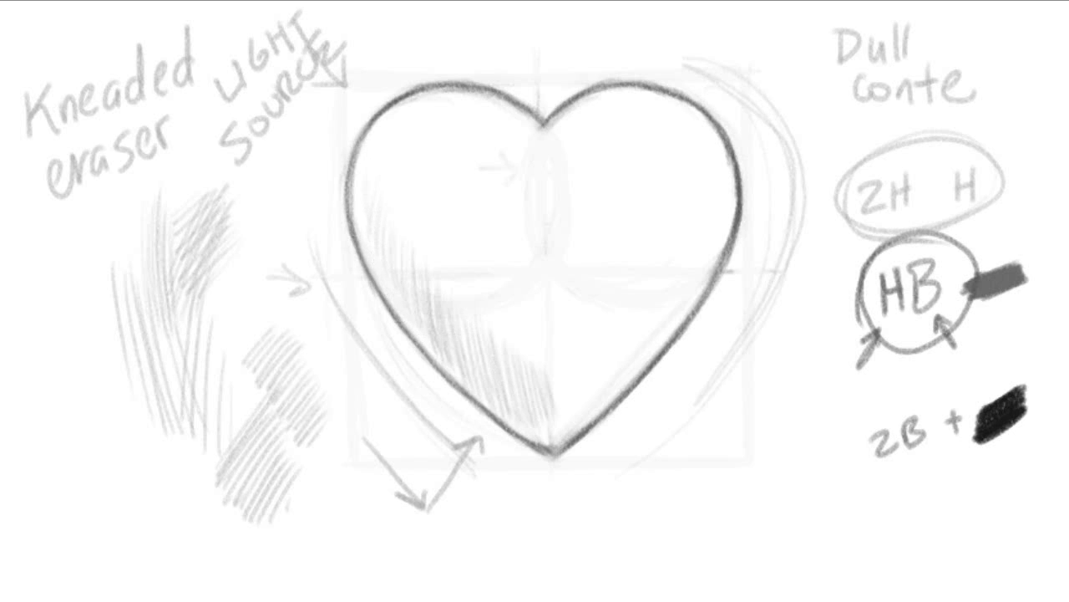
# Hatch along the heart's inner left and right edges and densely across its lower interior
pyautogui.moveTo(371, 186); pyautogui.dragTo(380, 259)
pyautogui.moveTo(383, 217); pyautogui.dragTo(396, 284)
pyautogui.moveTo(379, 220); pyautogui.dragTo(420, 255)
pyautogui.moveTo(458, 310); pyautogui.dragTo(479, 380)
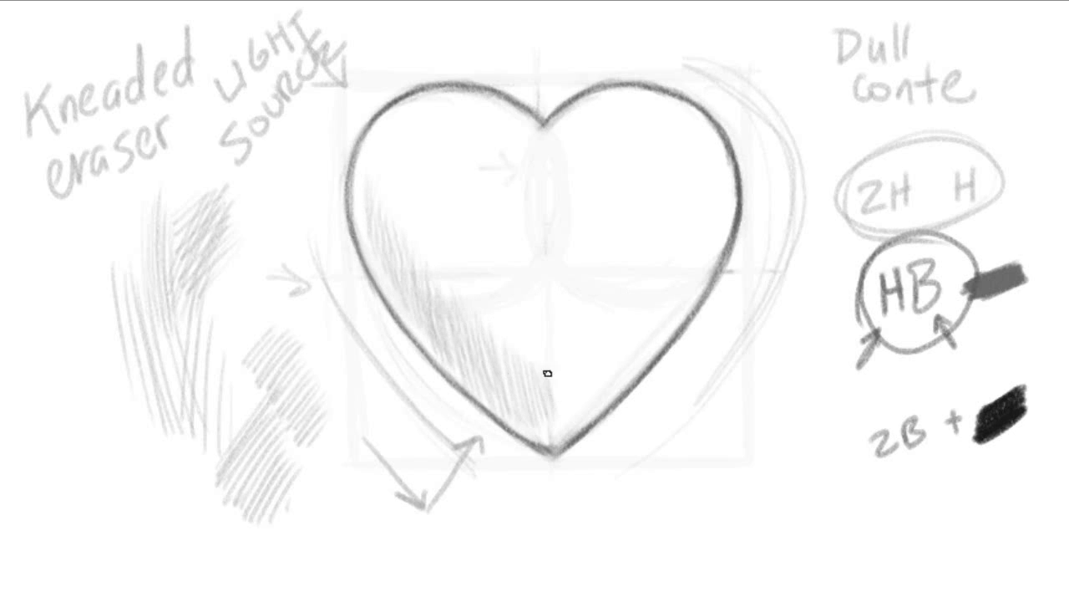
pyautogui.moveTo(549, 373)
pyautogui.mouseDown()
pyautogui.moveTo(585, 358)
pyautogui.moveTo(665, 269)
pyautogui.mouseUp()
pyautogui.moveTo(669, 309); pyautogui.dragTo(718, 163)
pyautogui.moveTo(690, 238); pyautogui.dragTo(720, 135)
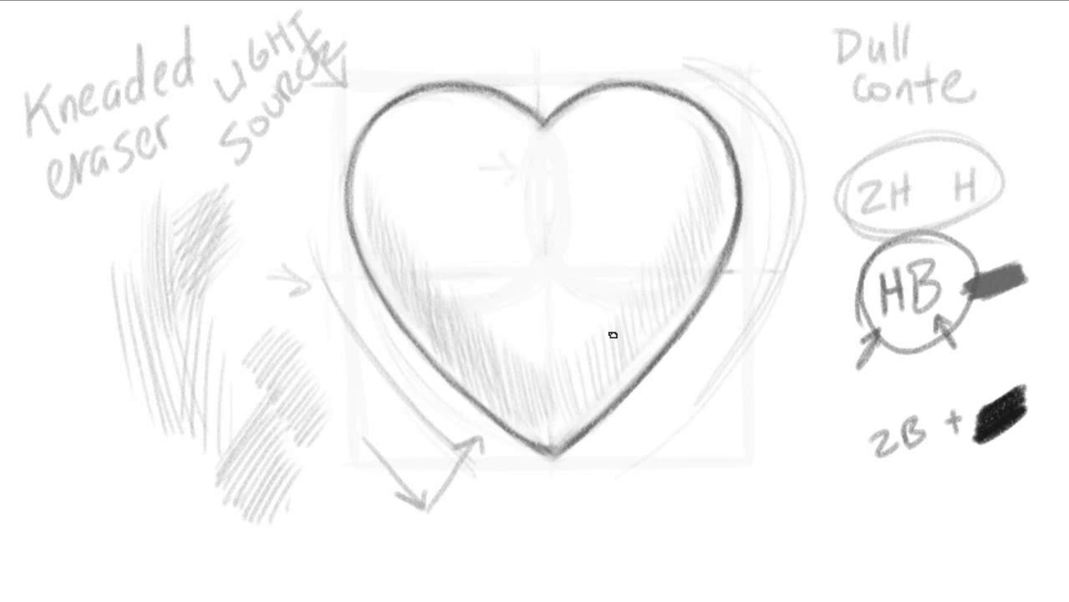
pyautogui.moveTo(515, 353)
pyautogui.mouseDown()
pyautogui.moveTo(552, 327)
pyautogui.moveTo(535, 406)
pyautogui.moveTo(627, 311)
pyautogui.mouseUp()
pyautogui.moveTo(570, 418); pyautogui.dragTo(643, 316)
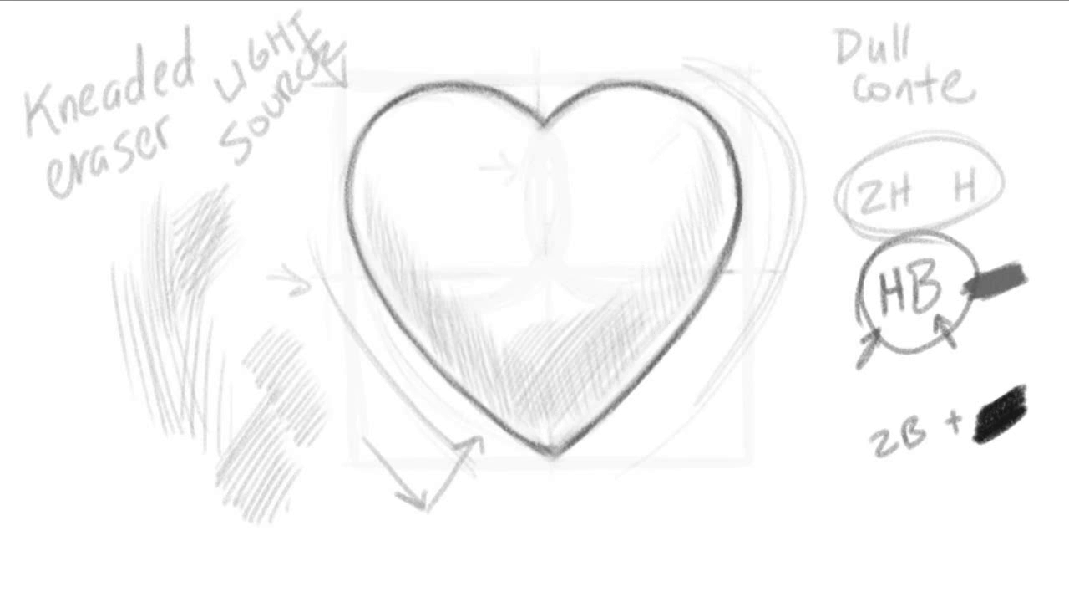
# Hatch the right interior, the upper-right lobe and the area below the top cleft
pyautogui.moveTo(693, 142)
pyautogui.mouseDown()
pyautogui.moveTo(652, 234)
pyautogui.moveTo(635, 351)
pyautogui.mouseUp()
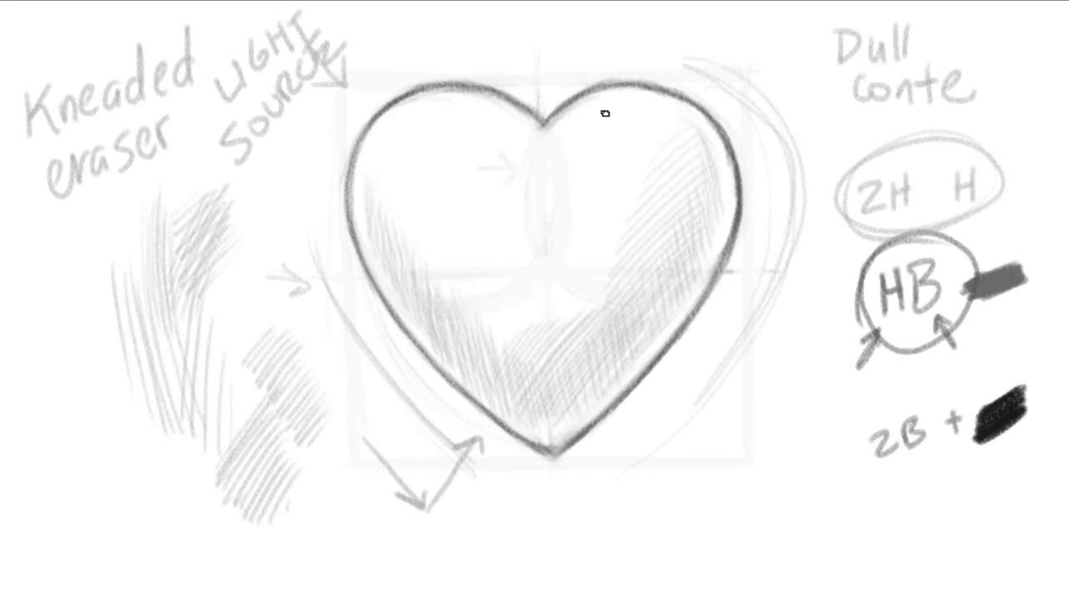
pyautogui.moveTo(605, 112)
pyautogui.mouseDown()
pyautogui.moveTo(665, 112)
pyautogui.moveTo(685, 192)
pyautogui.mouseUp()
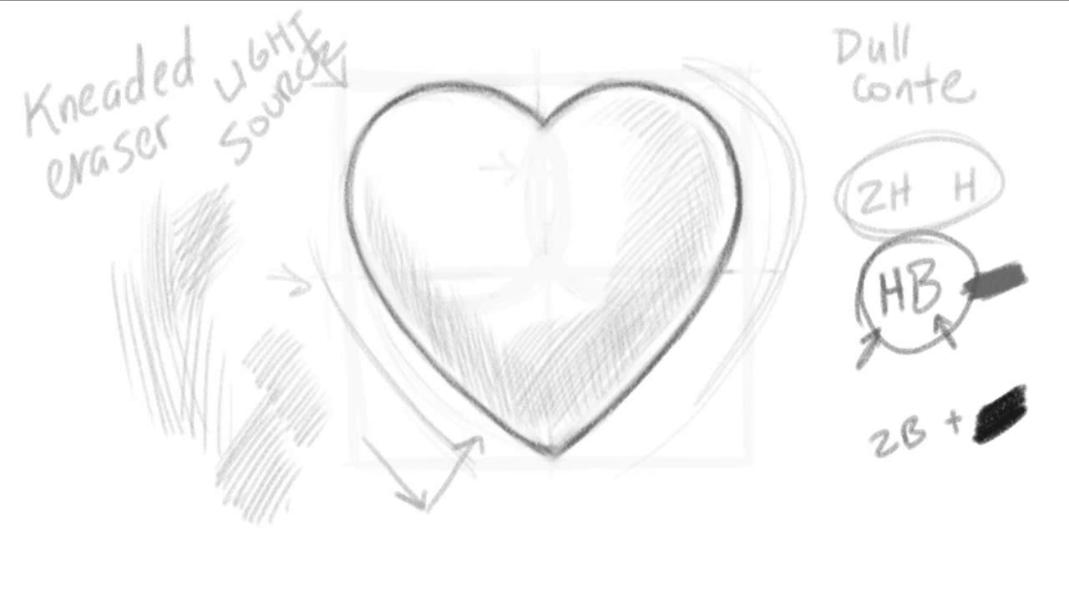
pyautogui.moveTo(651, 135); pyautogui.dragTo(606, 96)
pyautogui.moveTo(498, 114)
pyautogui.mouseDown()
pyautogui.moveTo(503, 155)
pyautogui.moveTo(526, 167)
pyautogui.moveTo(553, 140)
pyautogui.mouseUp()
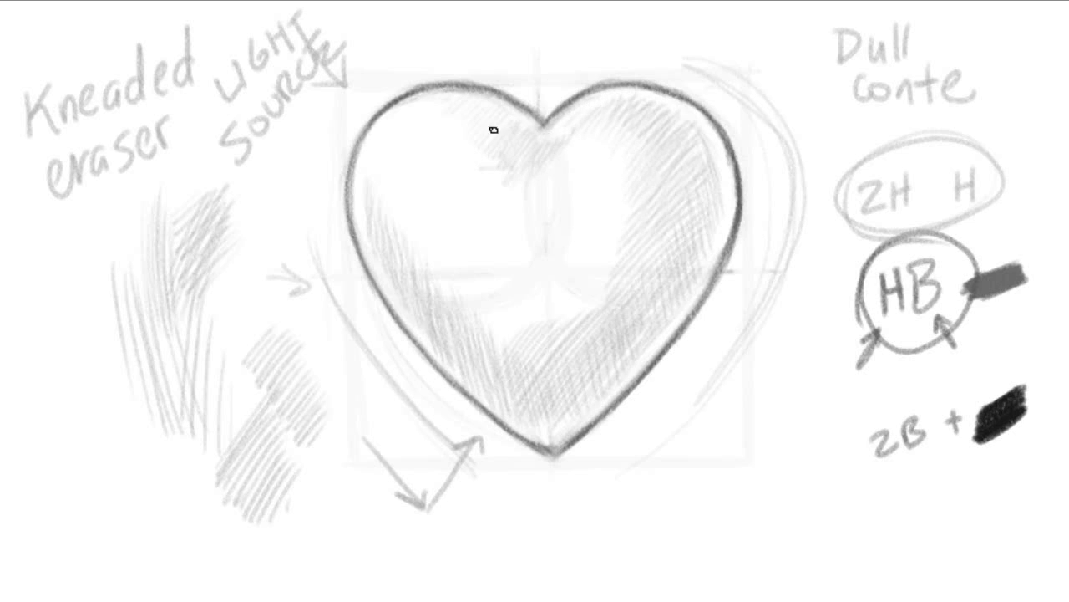
pyautogui.moveTo(498, 117)
pyautogui.mouseDown()
pyautogui.moveTo(558, 171)
pyautogui.moveTo(528, 177)
pyautogui.mouseUp()
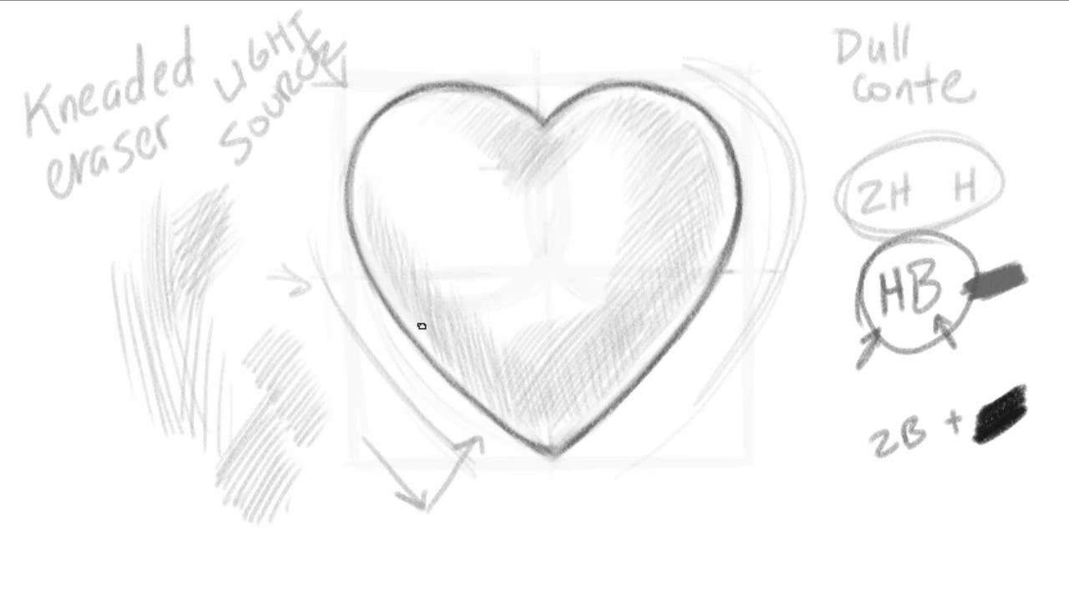
pyautogui.moveTo(547, 375); pyautogui.dragTo(493, 314)
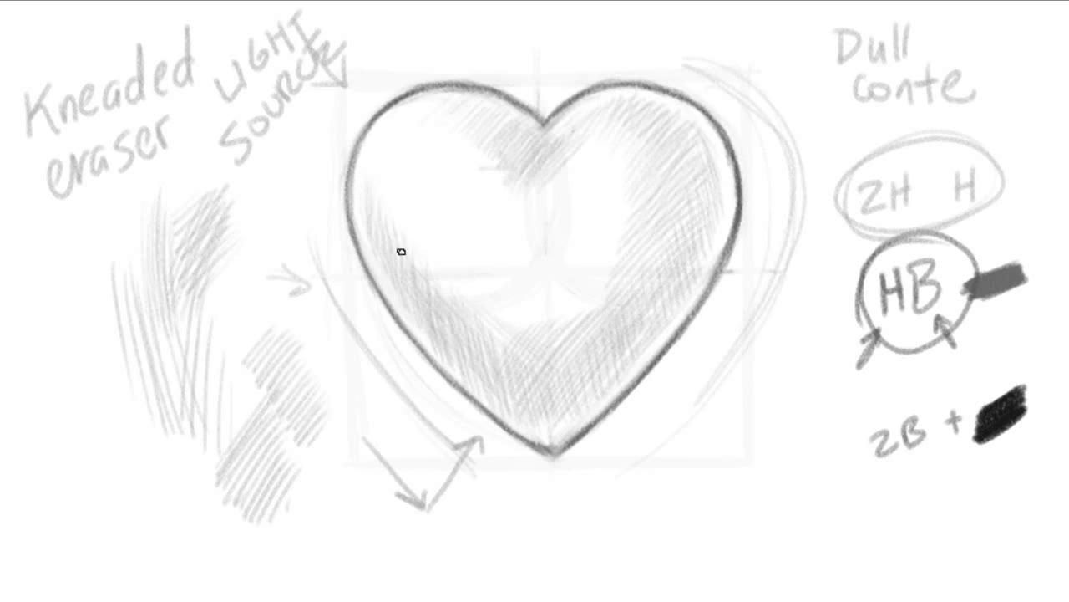
pyautogui.moveTo(613, 141); pyautogui.dragTo(585, 163)
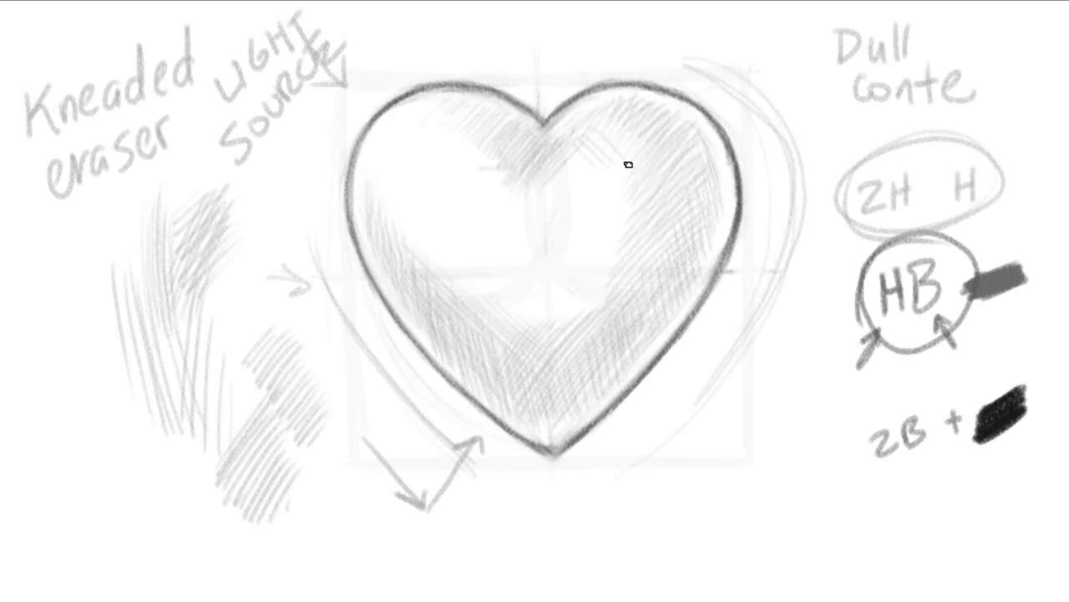
pyautogui.moveTo(602, 117); pyautogui.dragTo(661, 153)
pyautogui.moveTo(643, 102)
pyautogui.mouseDown()
pyautogui.moveTo(699, 141)
pyautogui.moveTo(715, 199)
pyautogui.mouseUp()
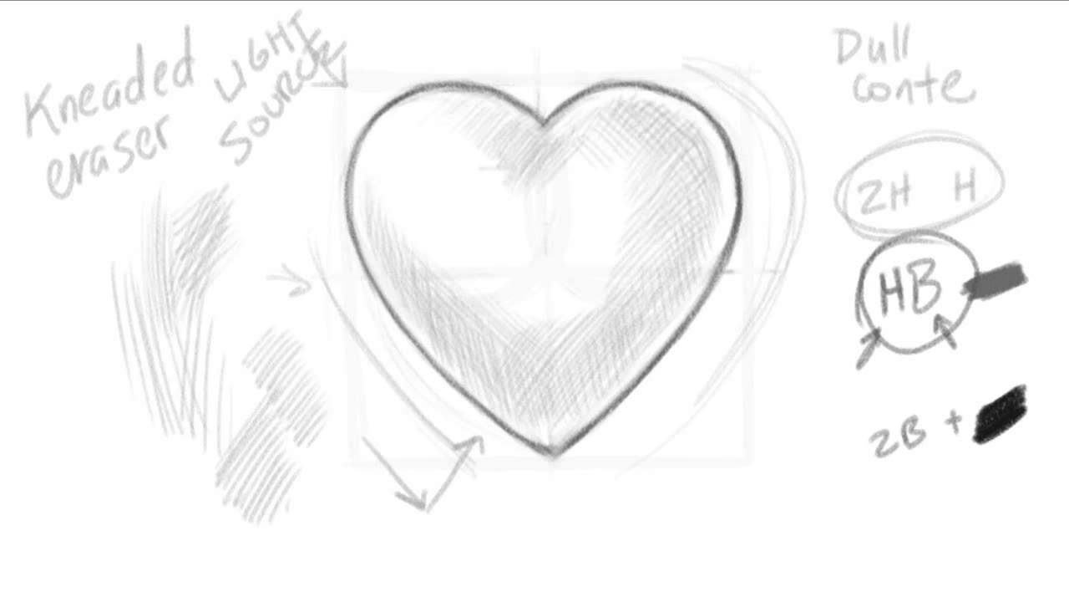
# Deepen shadows at the right lobe's outer edge, the centre-right and around the top dip
pyautogui.moveTo(677, 162); pyautogui.dragTo(707, 182)
pyautogui.moveTo(694, 128); pyautogui.dragTo(730, 177)
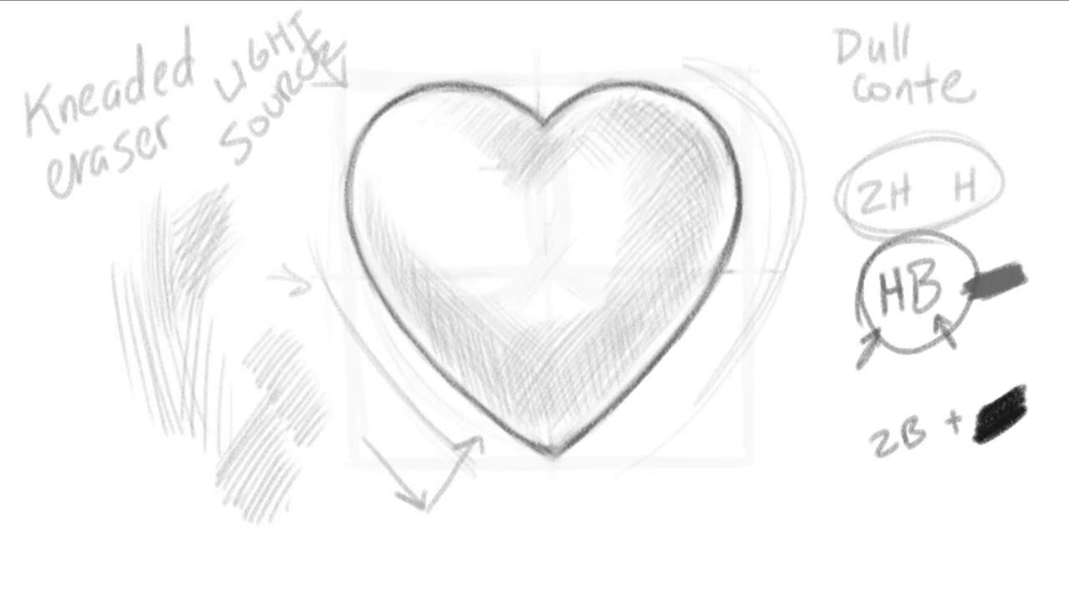
pyautogui.moveTo(615, 232)
pyautogui.mouseDown()
pyautogui.moveTo(562, 314)
pyautogui.moveTo(640, 267)
pyautogui.mouseUp()
pyautogui.moveTo(629, 342); pyautogui.dragTo(604, 352)
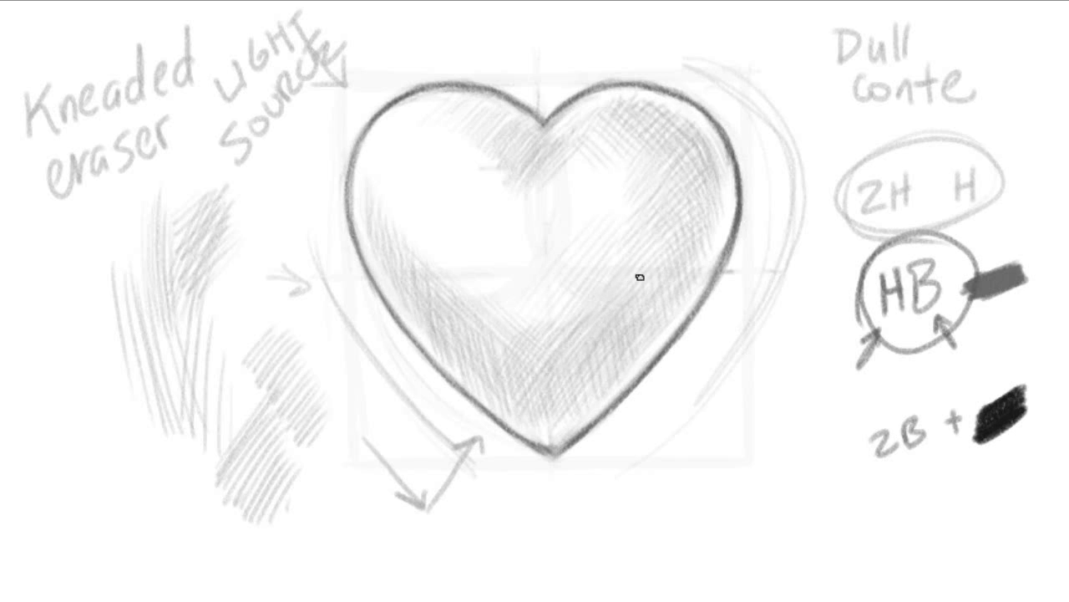
pyautogui.moveTo(680, 241); pyautogui.dragTo(639, 298)
pyautogui.moveTo(660, 156)
pyautogui.mouseDown()
pyautogui.moveTo(591, 240)
pyautogui.moveTo(640, 124)
pyautogui.moveTo(558, 204)
pyautogui.mouseUp()
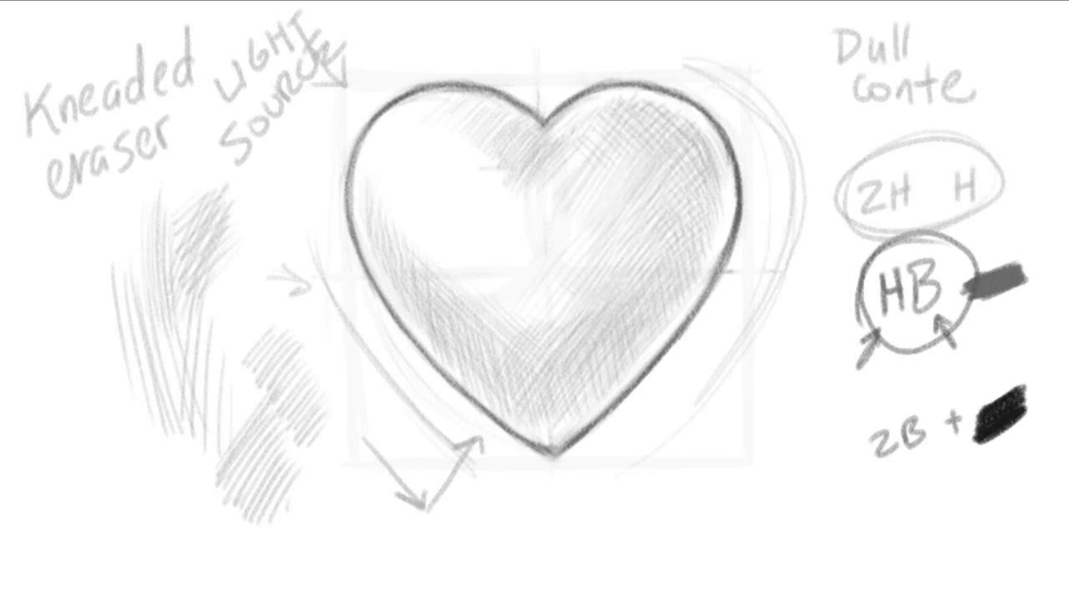
pyautogui.moveTo(588, 122); pyautogui.dragTo(541, 187)
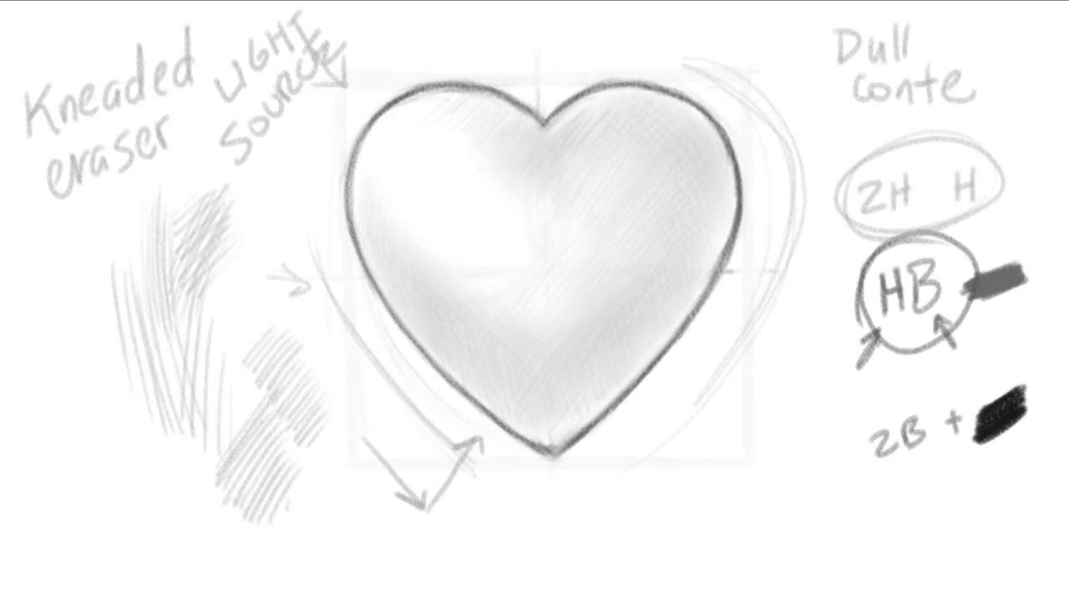
# Blend the shading along the right lobe, bottom point, lower-left edge and lower-right area of the heart
pyautogui.moveTo(643, 113)
pyautogui.mouseDown()
pyautogui.moveTo(704, 175)
pyautogui.moveTo(703, 243)
pyautogui.mouseUp()
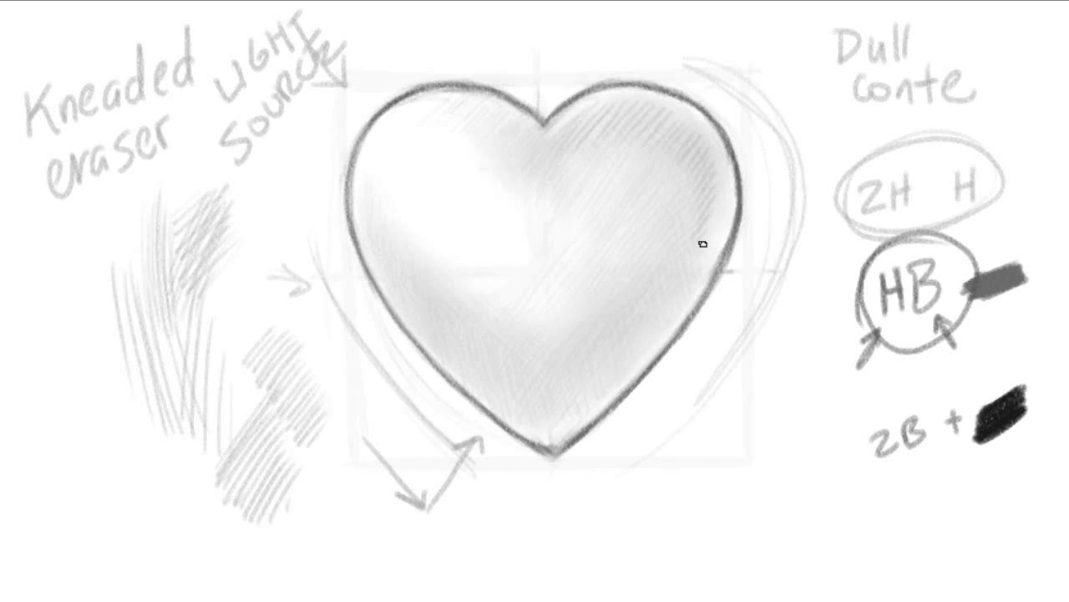
pyautogui.moveTo(504, 396); pyautogui.dragTo(547, 388)
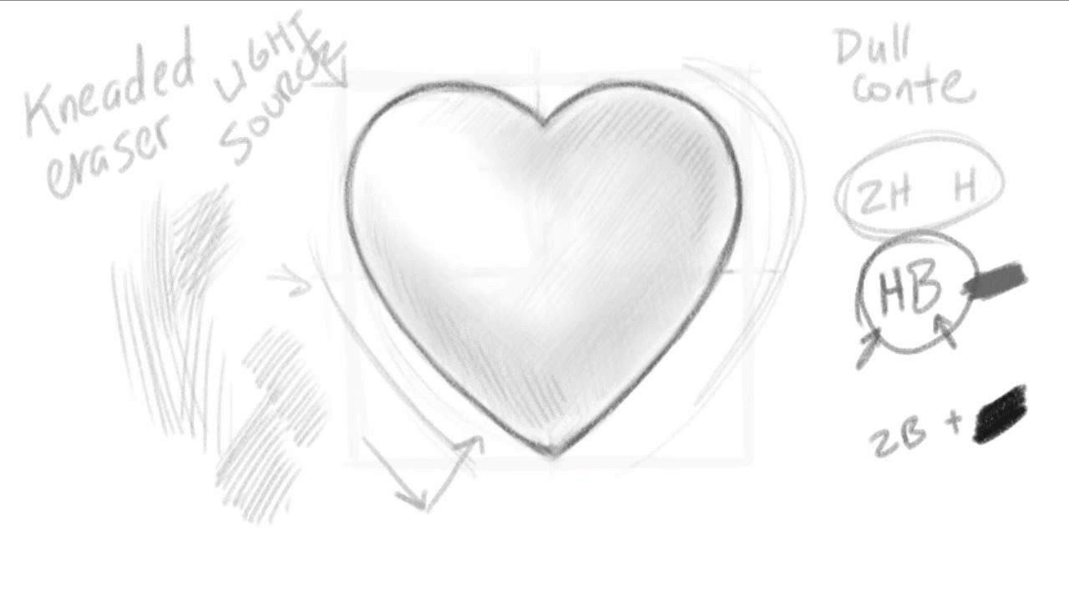
pyautogui.moveTo(399, 266); pyautogui.dragTo(424, 317)
pyautogui.moveTo(402, 270); pyautogui.dragTo(412, 315)
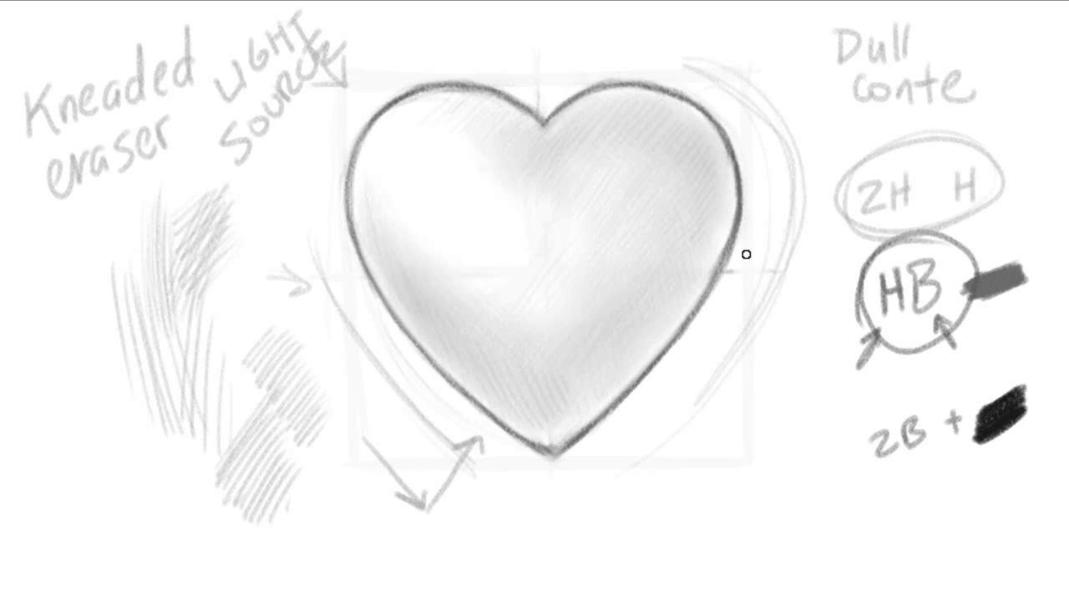
pyautogui.moveTo(617, 356); pyautogui.dragTo(570, 406)
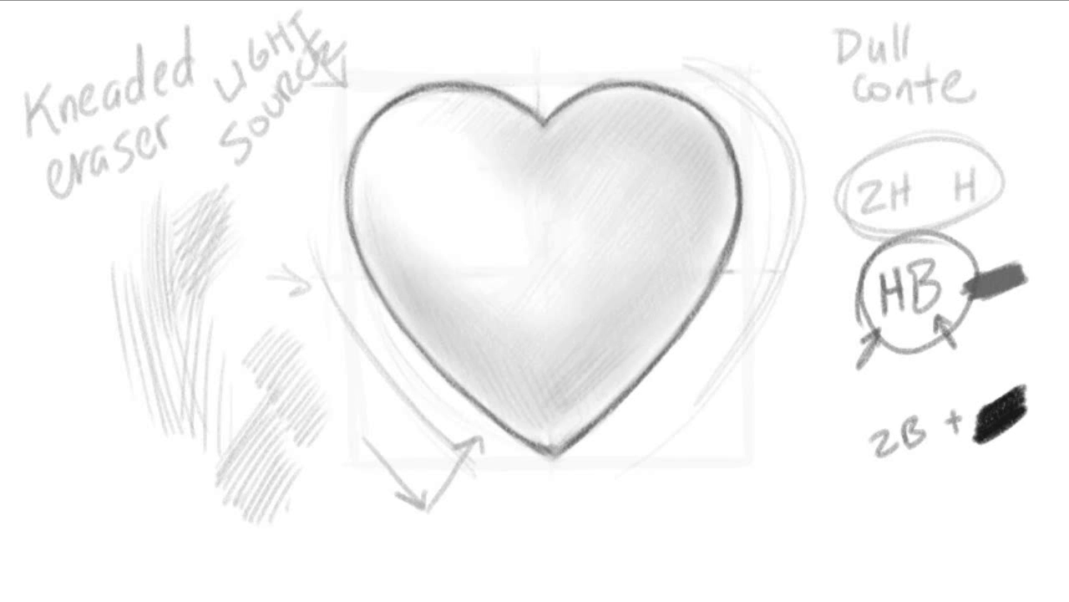